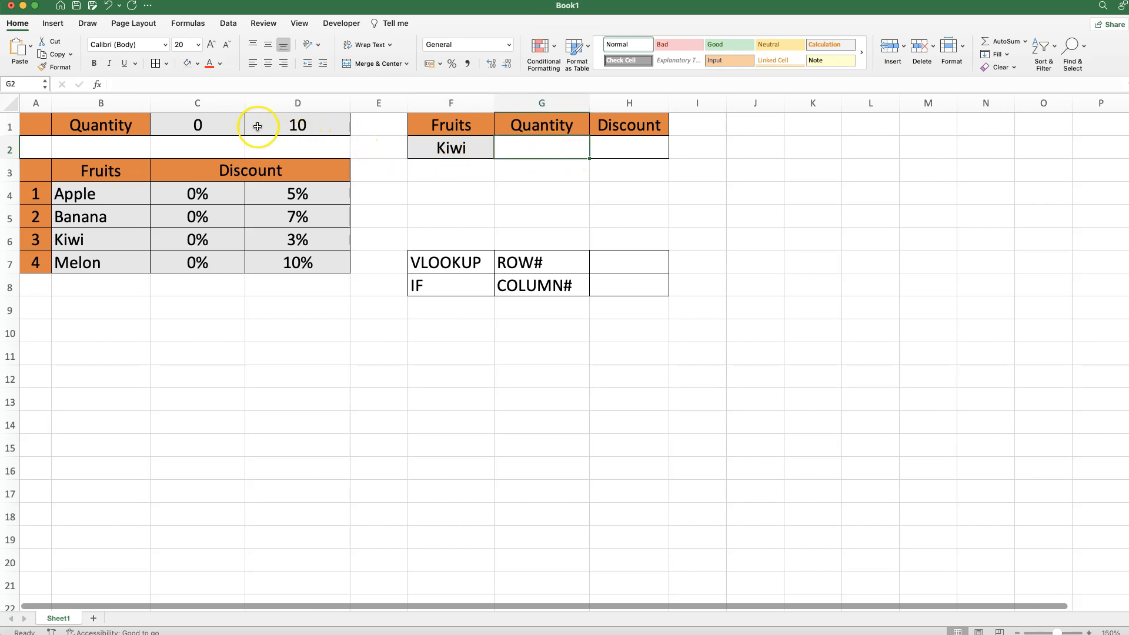
# Walk through the discount table, the quantity threshold of 10, and the VLOOKUP and IF notes
pyautogui.click(285, 129)
pyautogui.moveTo(293, 198); pyautogui.dragTo(296, 263)
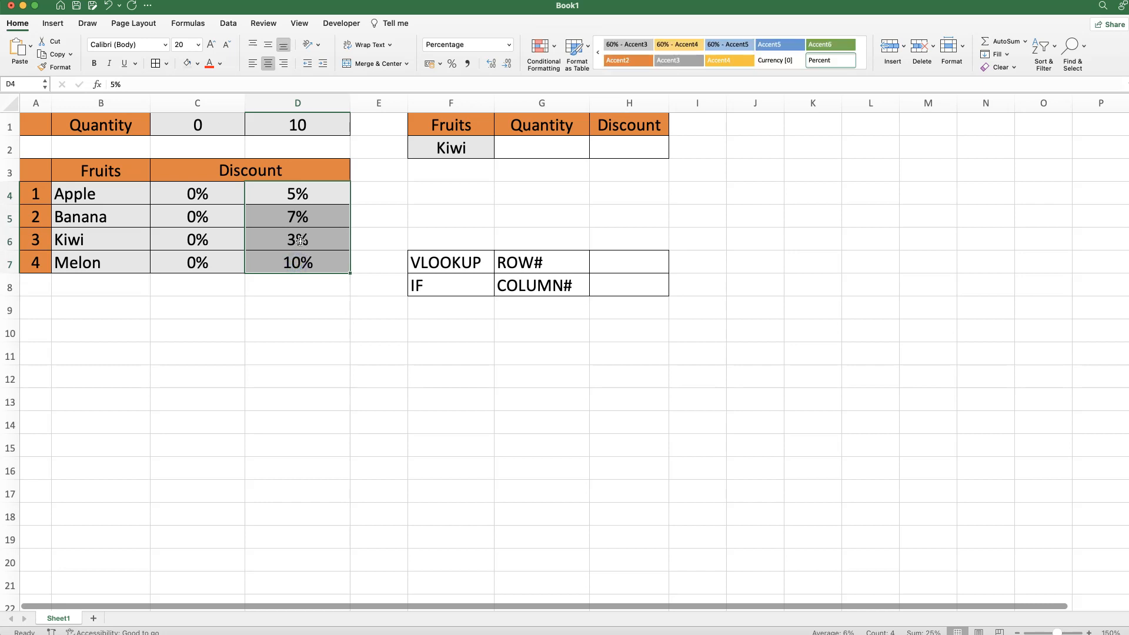
pyautogui.moveTo(205, 199); pyautogui.dragTo(190, 260)
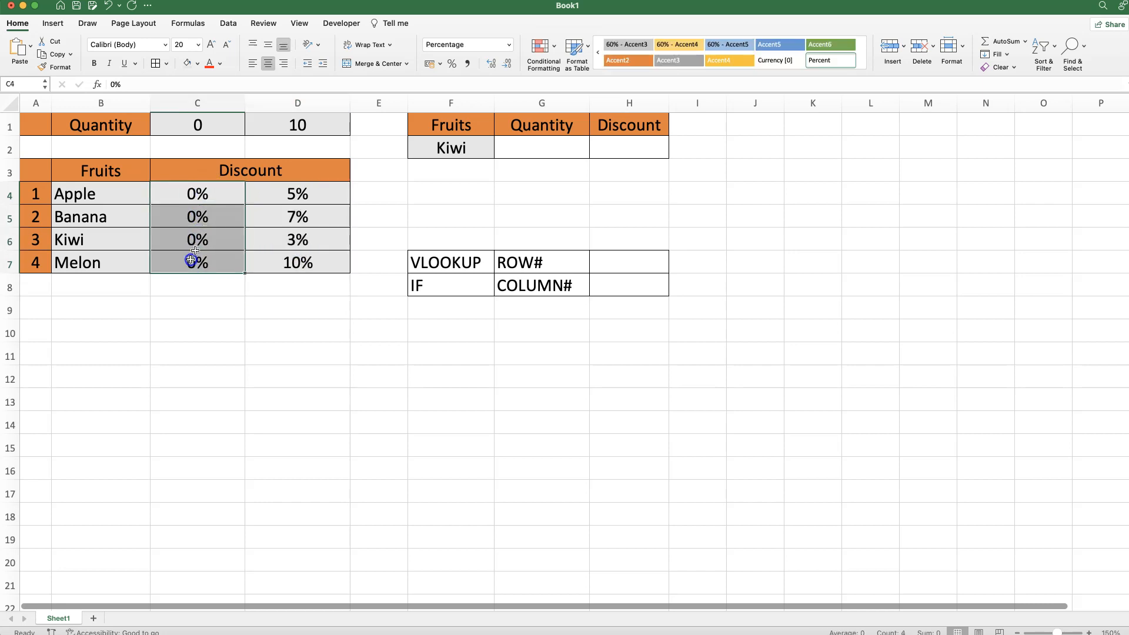
pyautogui.click(627, 149)
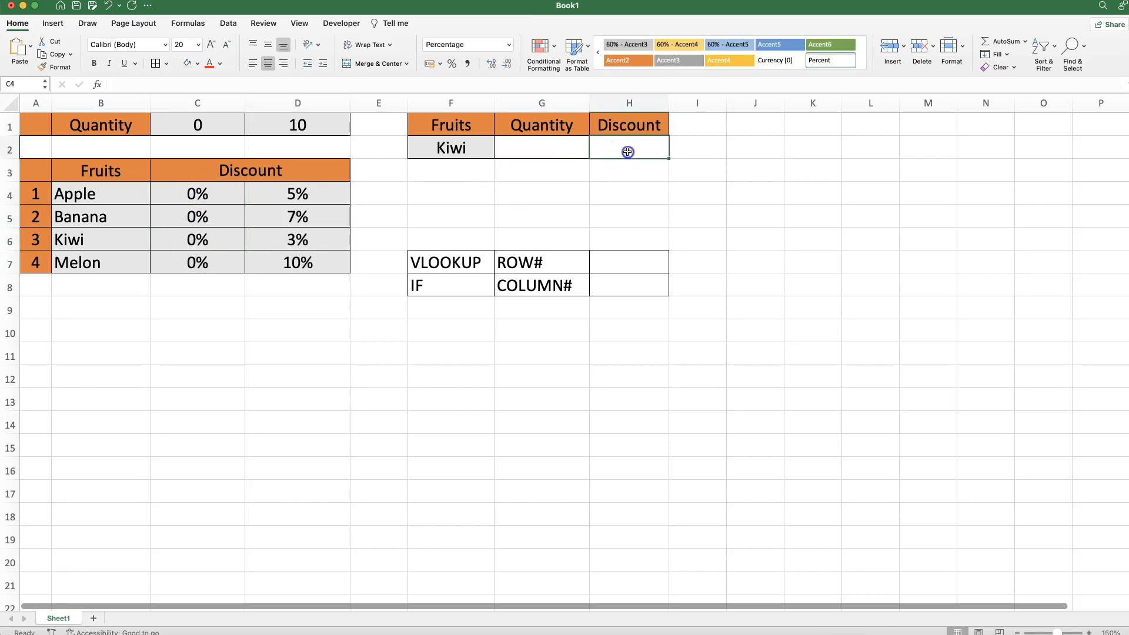
pyautogui.click(558, 145)
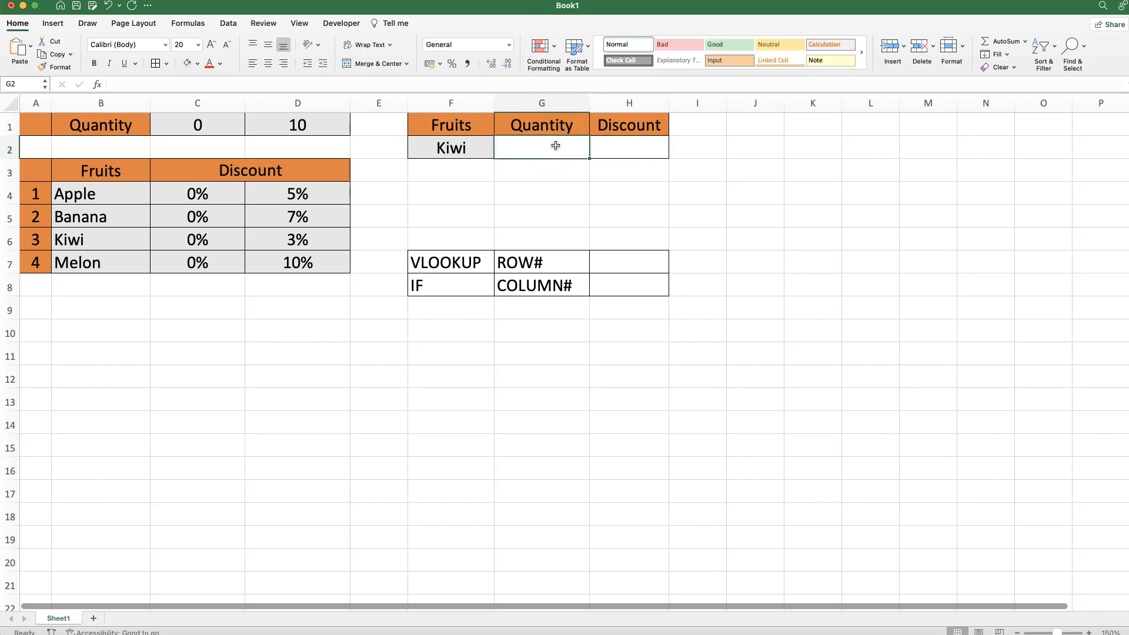
pyautogui.moveTo(212, 191); pyautogui.dragTo(202, 239)
pyautogui.moveTo(298, 200); pyautogui.dragTo(285, 249)
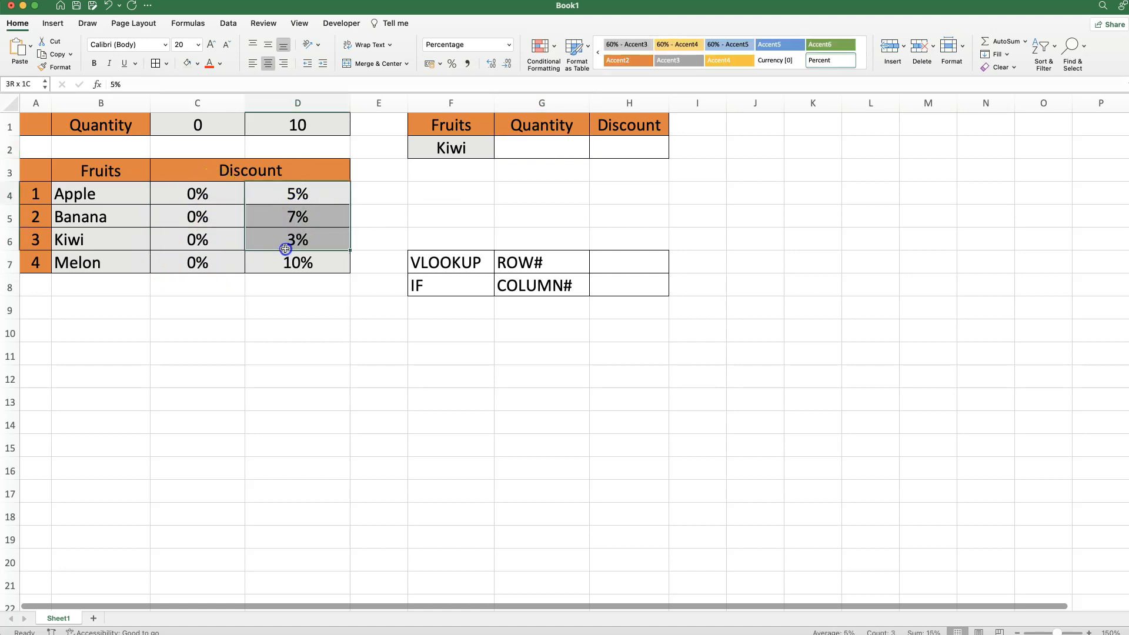
pyautogui.moveTo(421, 263); pyautogui.dragTo(602, 263)
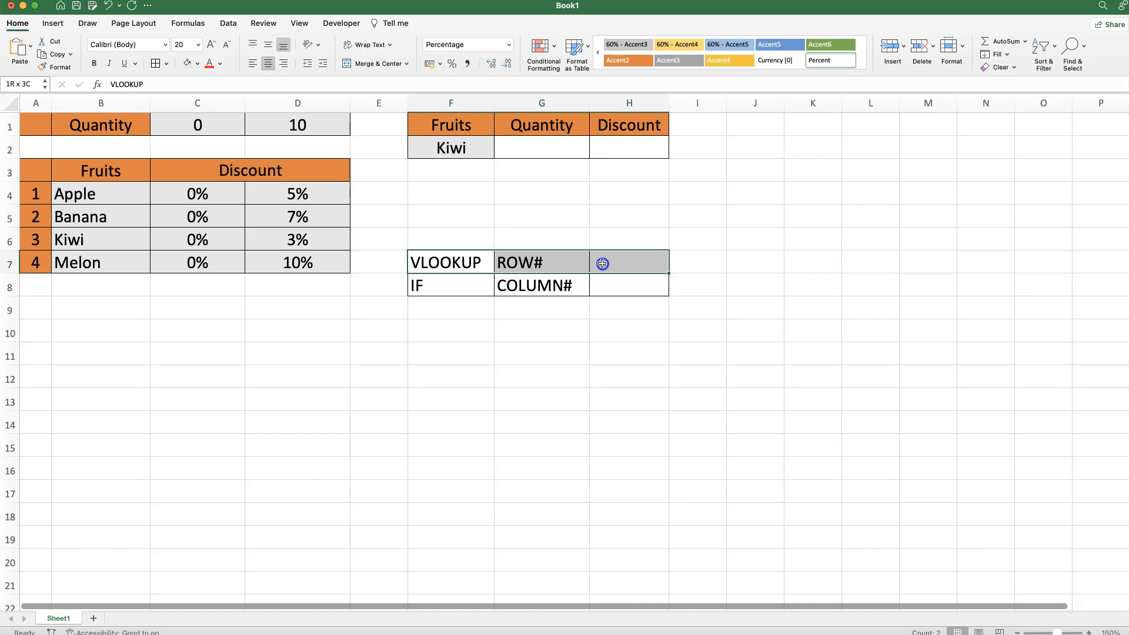
pyautogui.moveTo(421, 285); pyautogui.dragTo(529, 286)
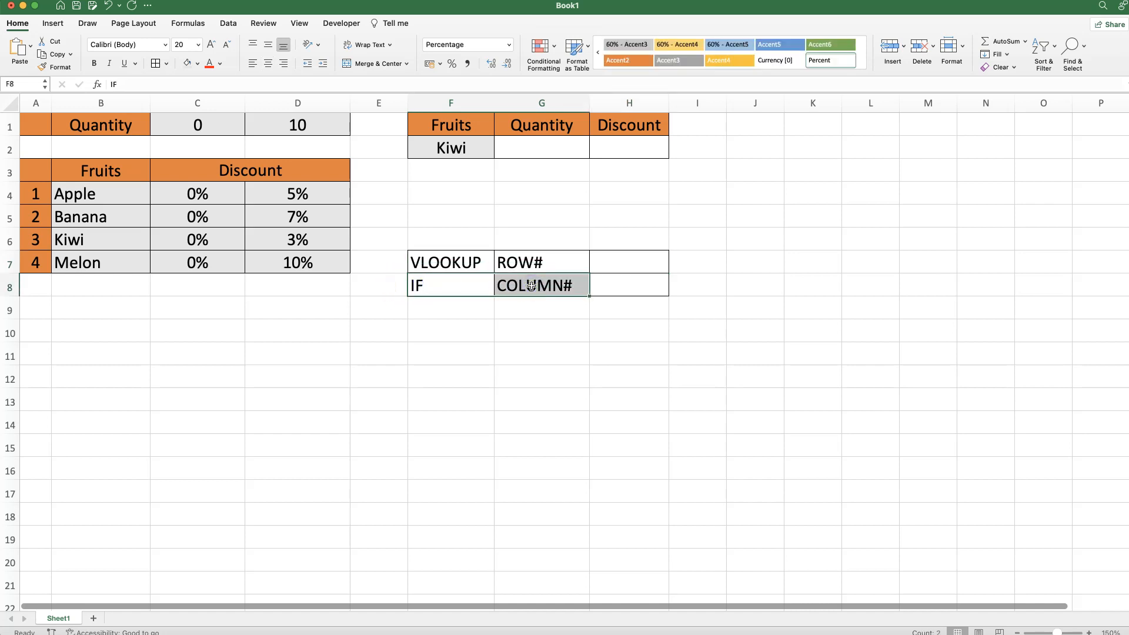
# Set Kiwi's quantity in G2 to 10
pyautogui.click(526, 149)
pyautogui.write('10')
pyautogui.click(445, 151)
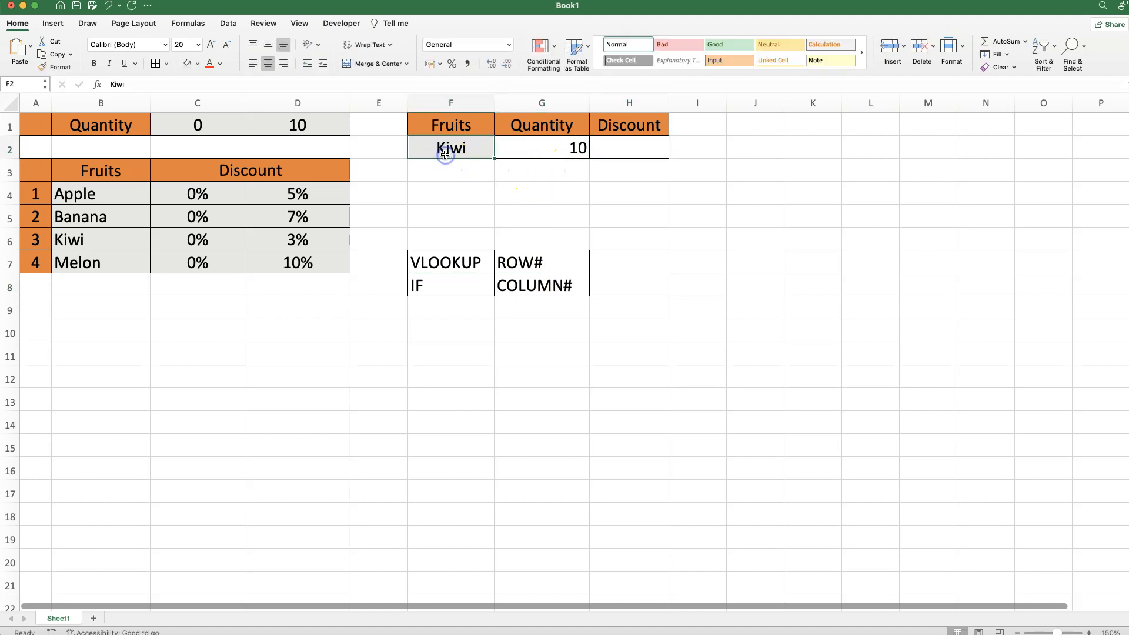
# Start =VLOOKUP( in H2 and bring up its Formula Builder arguments
pyautogui.click(512, 150)
pyautogui.click(643, 151)
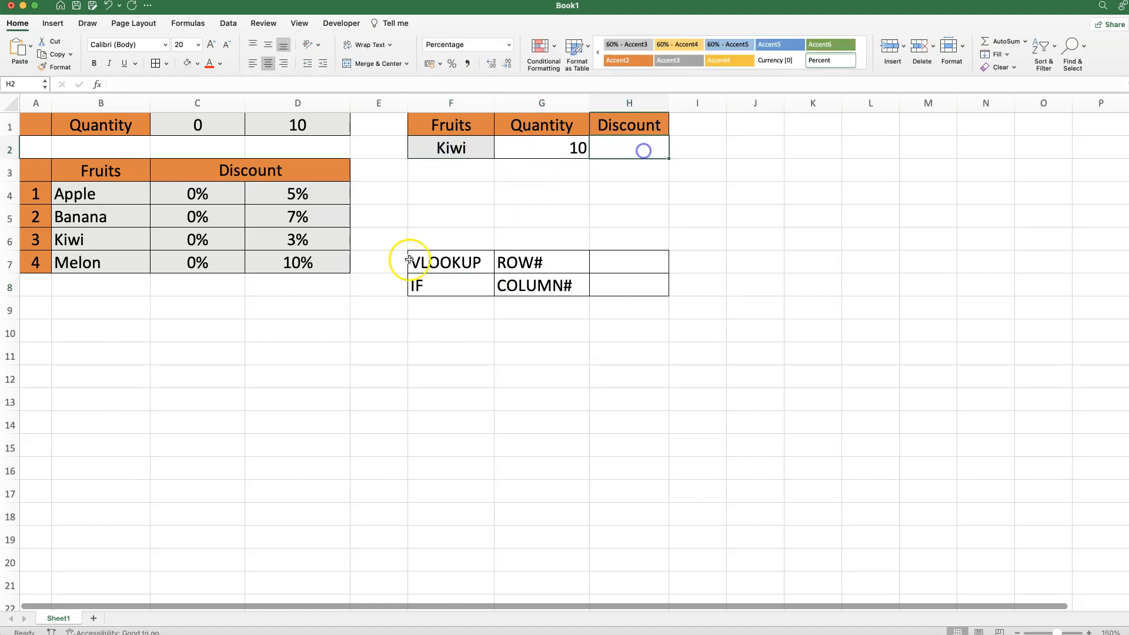
pyautogui.click(297, 242)
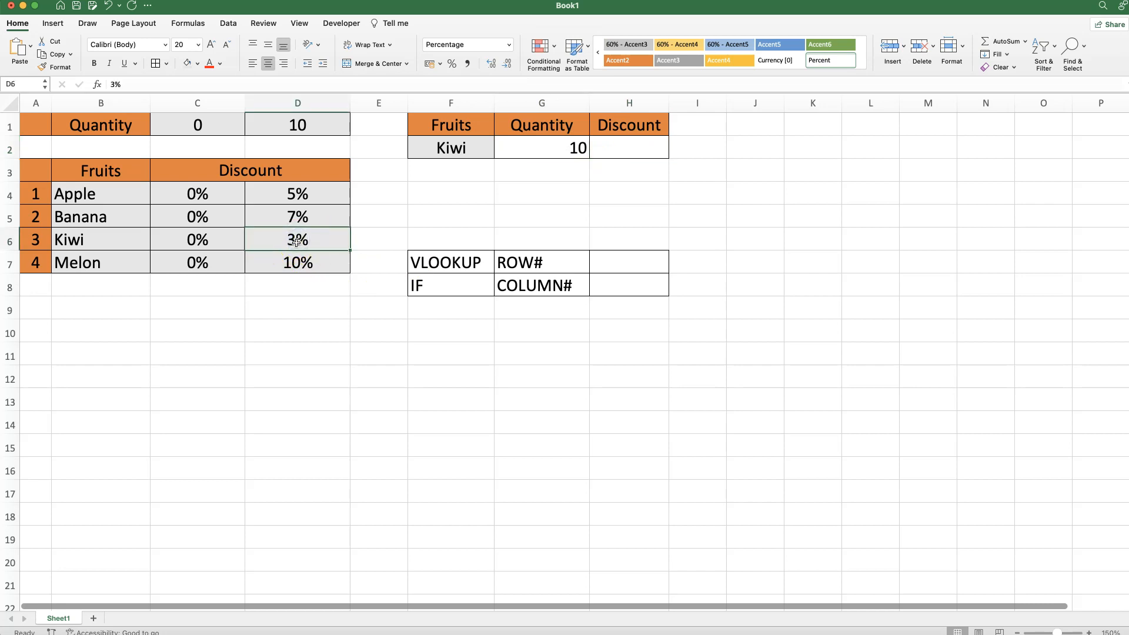
pyautogui.click(612, 148)
pyautogui.write('=')
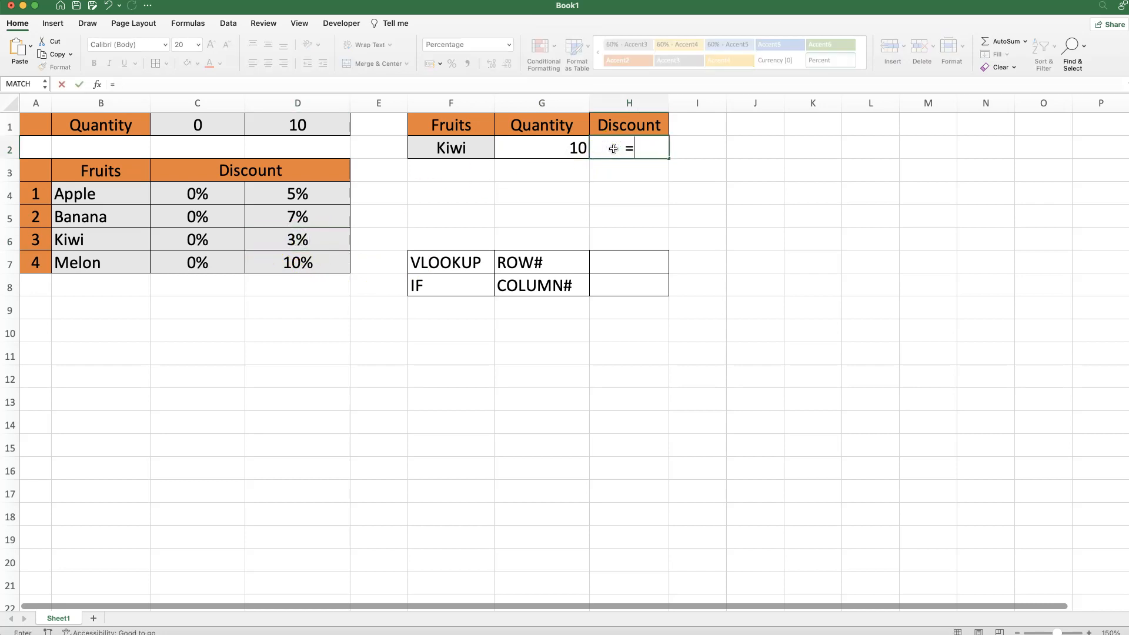
pyautogui.write('VLOOKU')
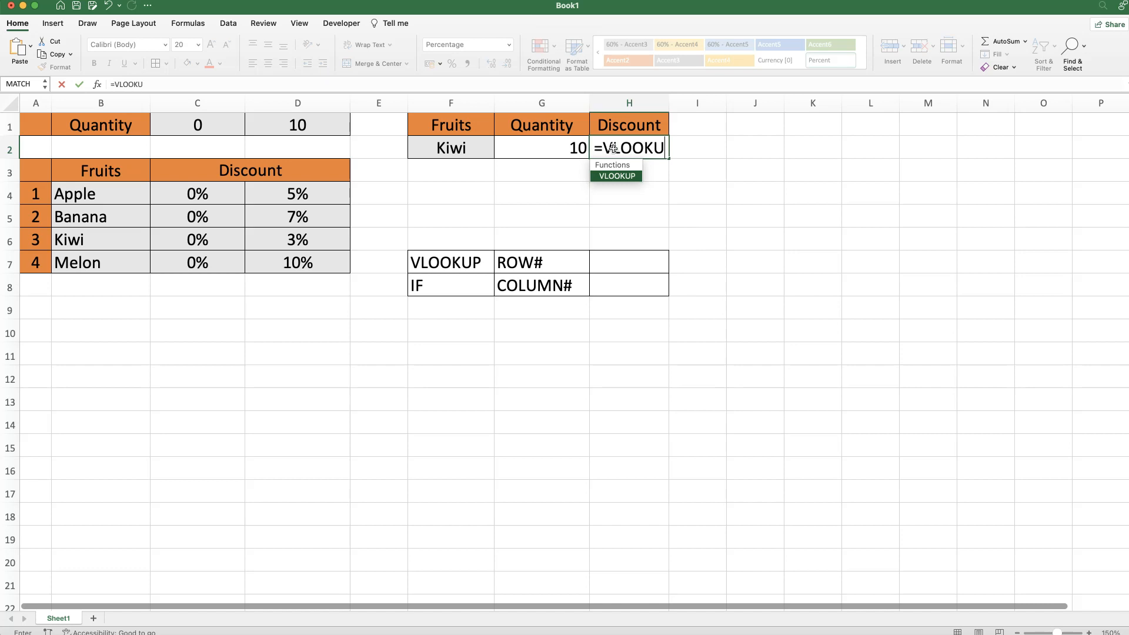
pyautogui.write('P(')
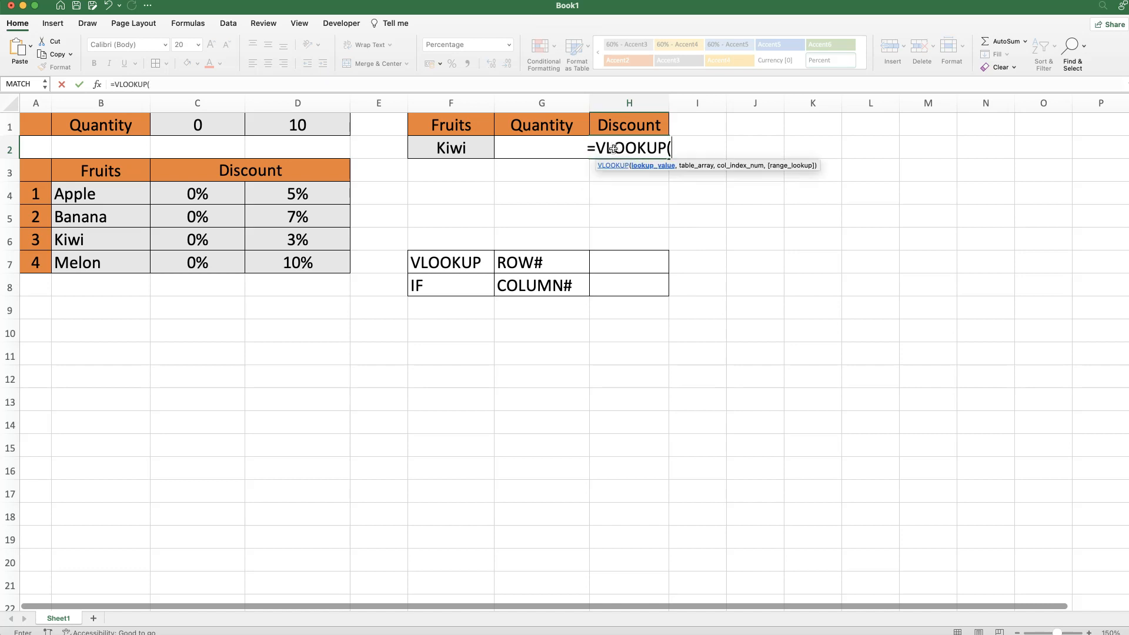
pyautogui.click(98, 86)
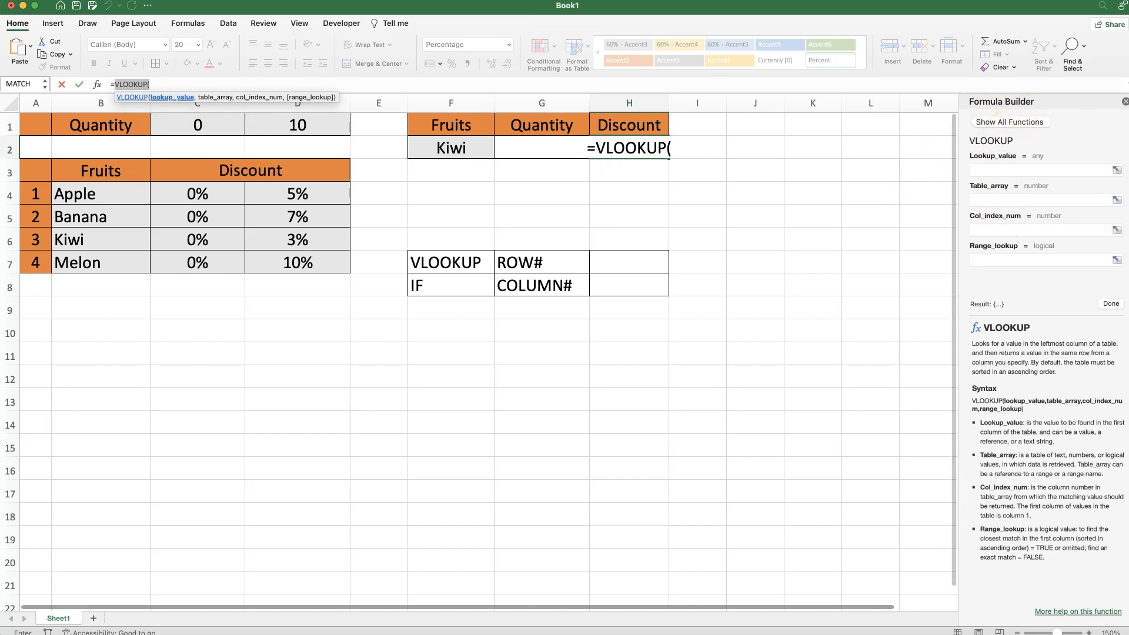
# Set the VLOOKUP lookup value to F2 (Kiwi) and the table array to B4:D7
pyautogui.click(997, 171)
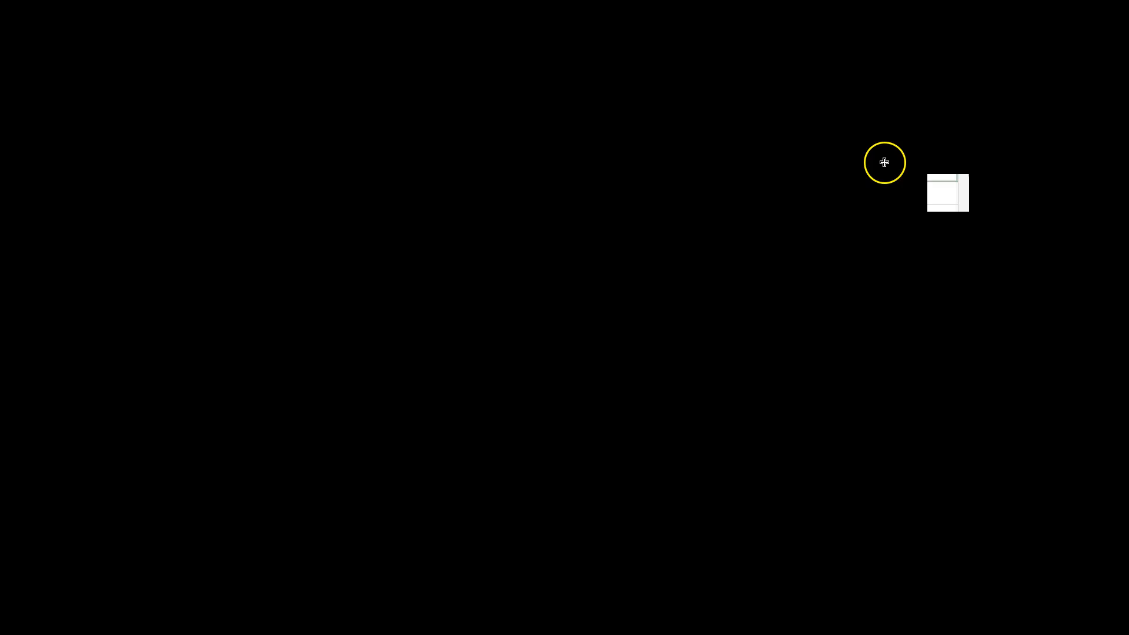
pyautogui.click(449, 146)
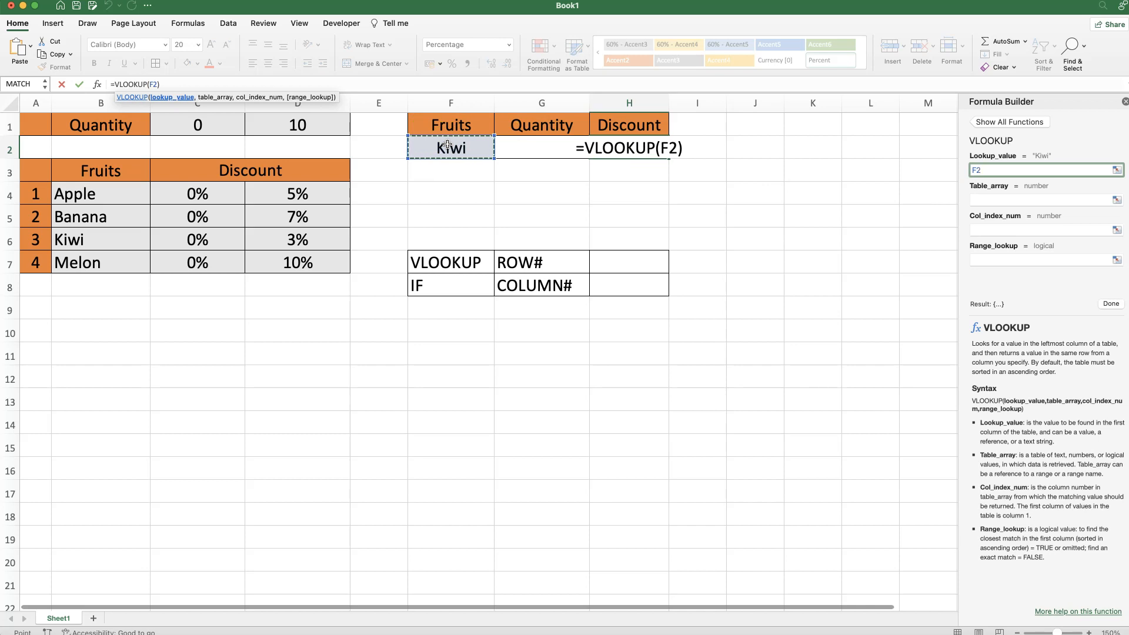
pyautogui.click(986, 199)
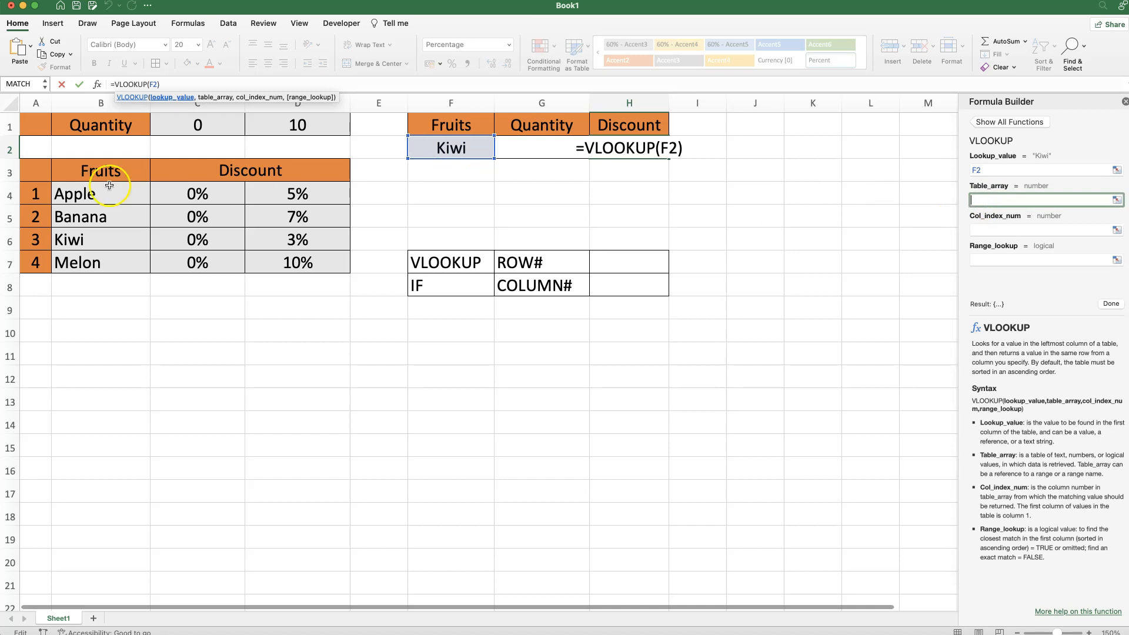
pyautogui.moveTo(93, 195); pyautogui.dragTo(275, 261)
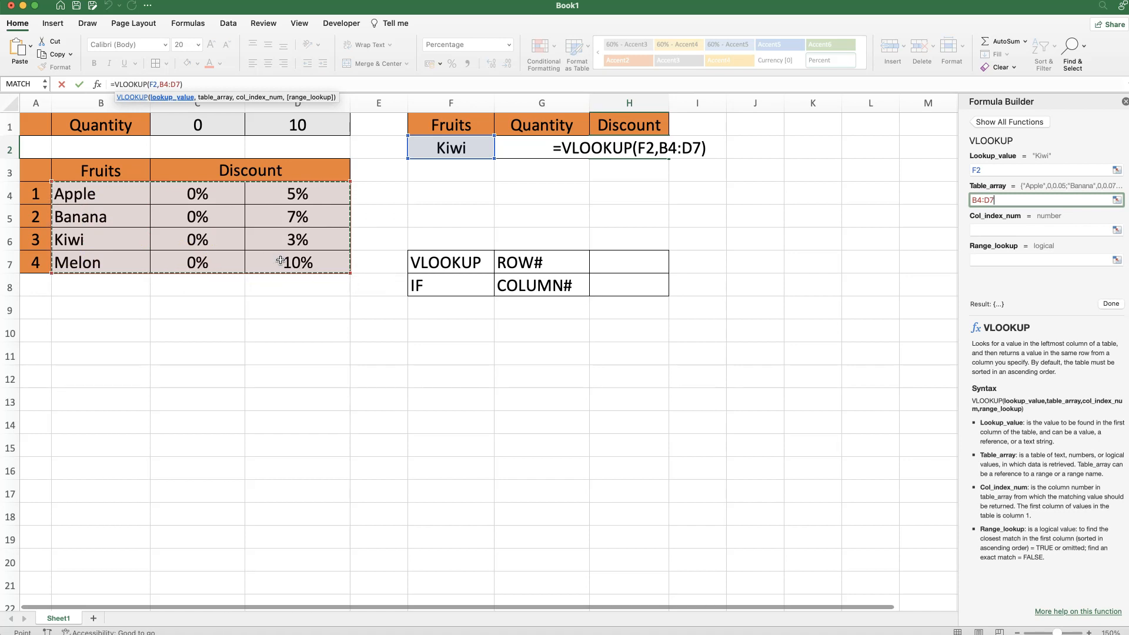
pyautogui.click(1010, 232)
# Enter column index 3 and range lookup FALSE, committing =VLOOKUP(F2,B4:D7,3,FALSE)
pyautogui.click(1004, 230)
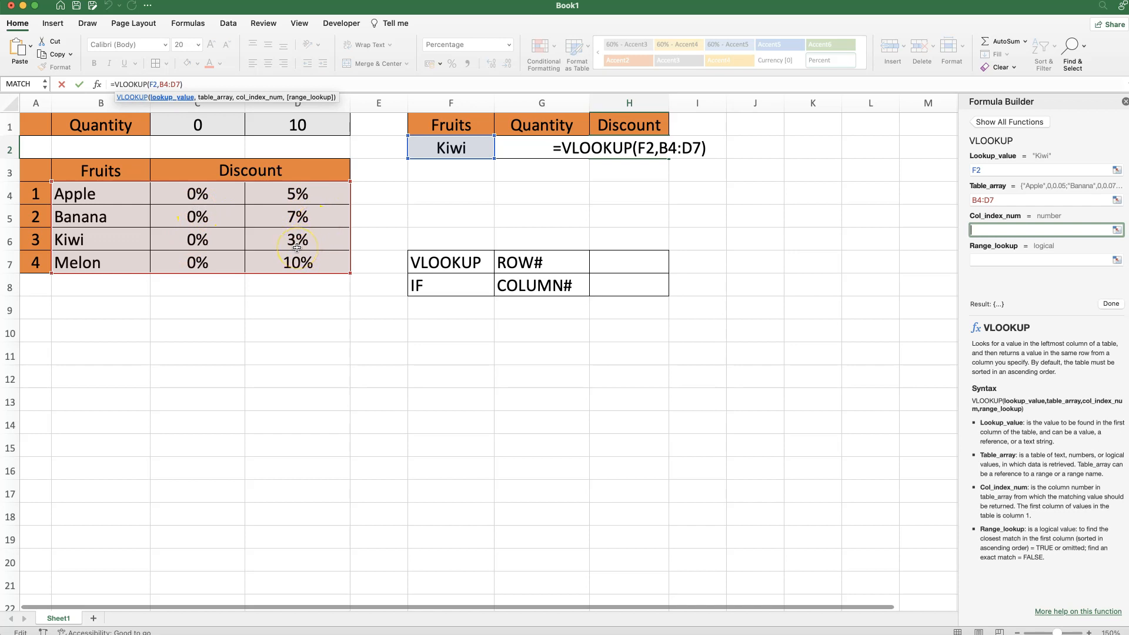
pyautogui.write('3')
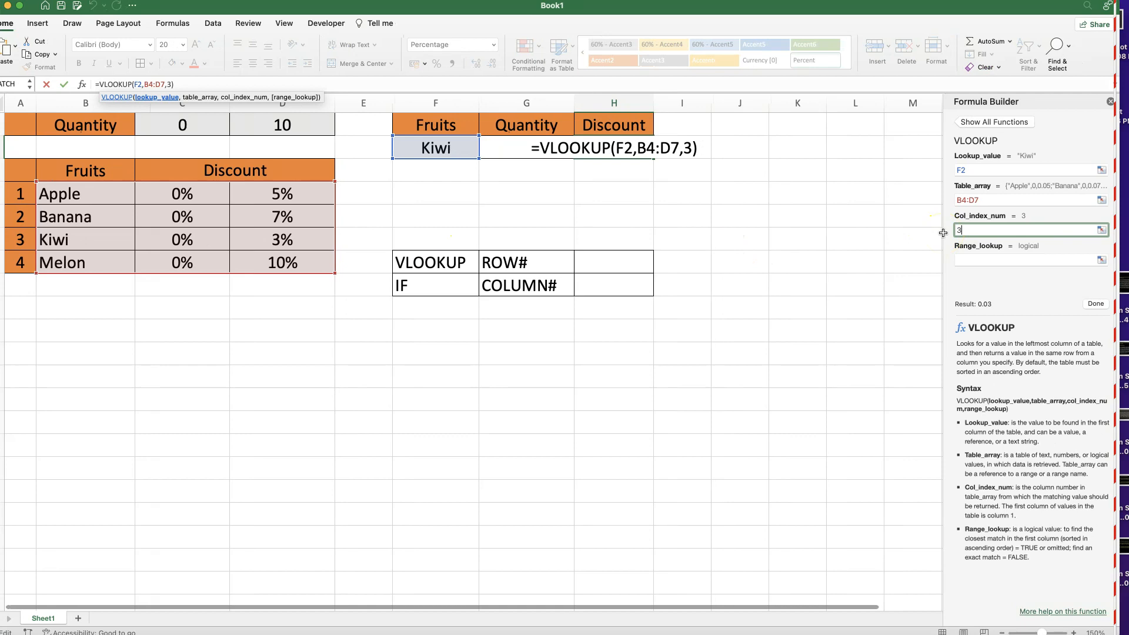
pyautogui.click(970, 263)
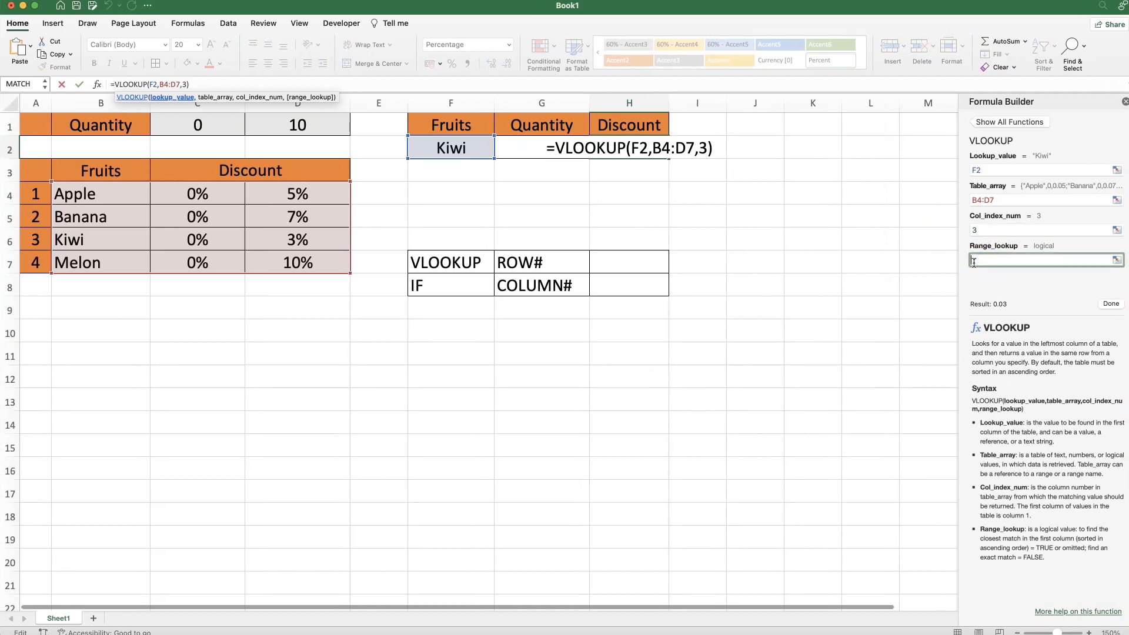
pyautogui.write('FALSE')
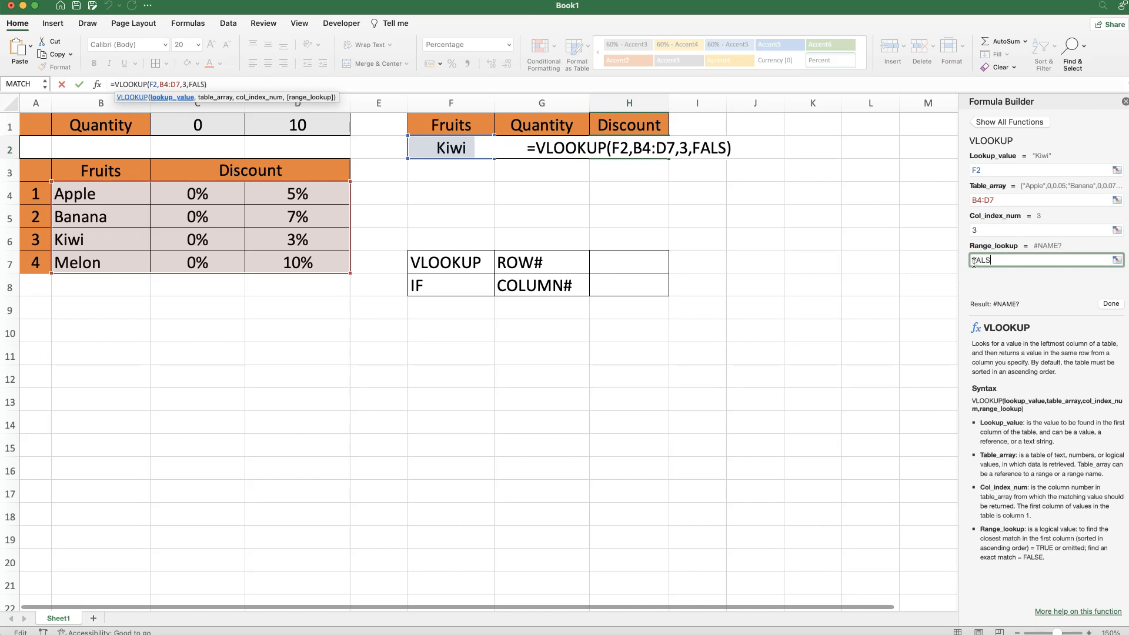
pyautogui.click(1109, 304)
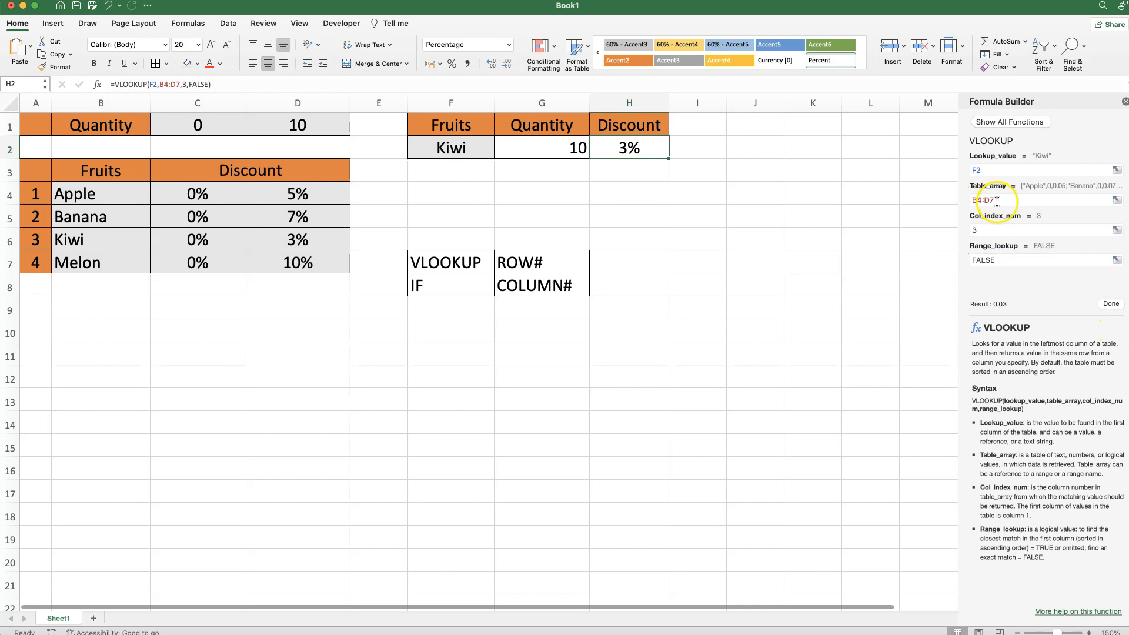
# Change Kiwi's quantity in G2 to 9 and recheck H2's discount
pyautogui.click(603, 181)
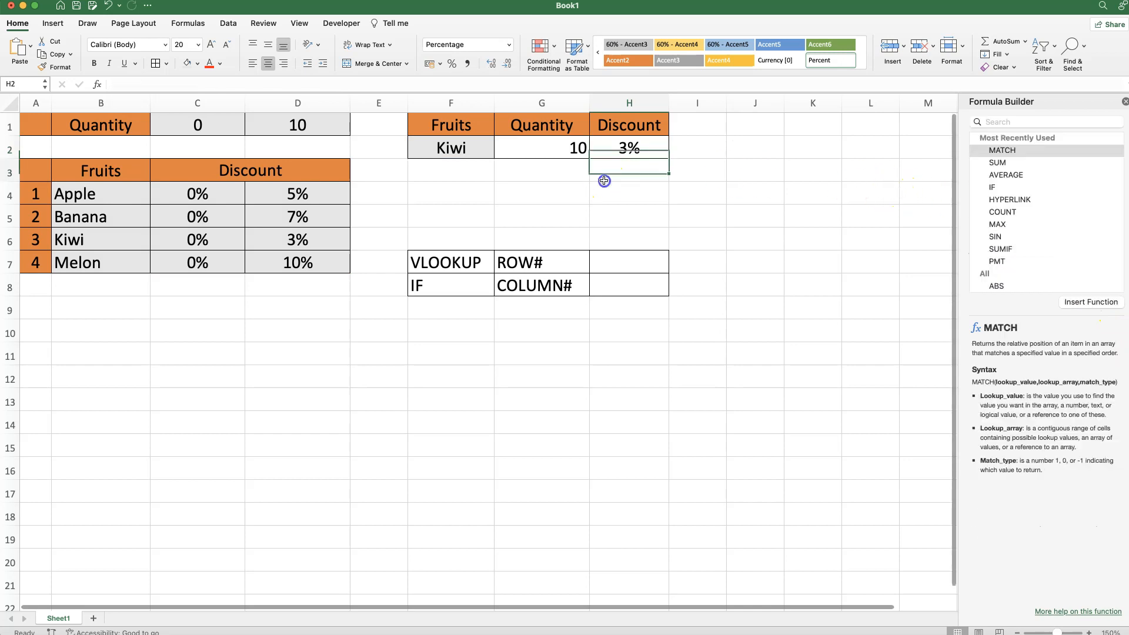
pyautogui.click(625, 151)
pyautogui.click(565, 147)
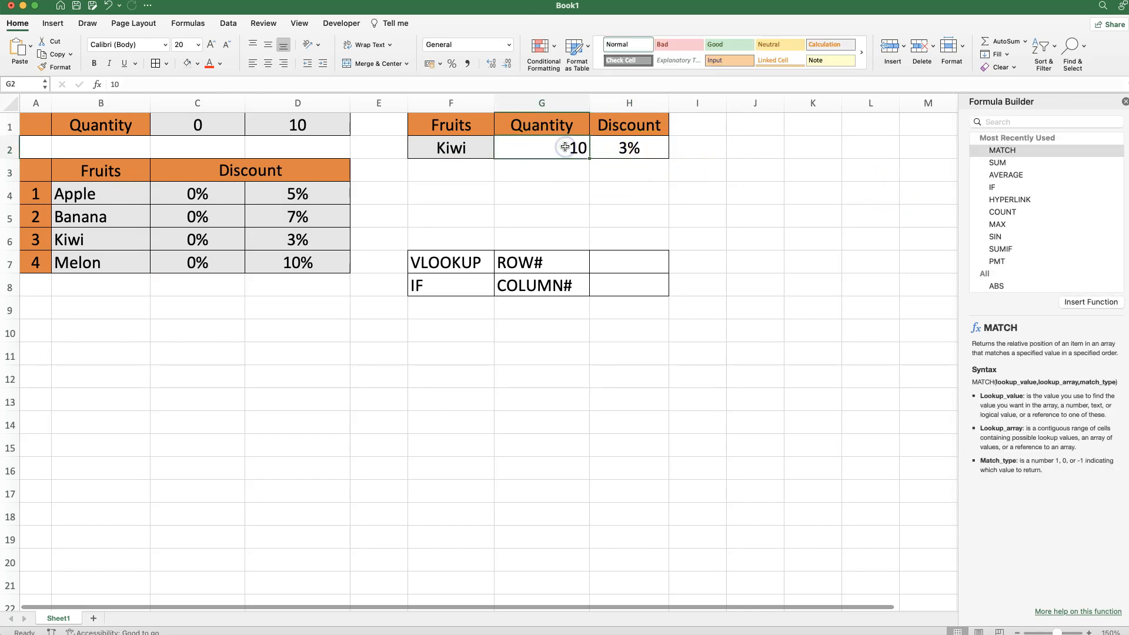
pyautogui.write('9')
pyautogui.press('Return')
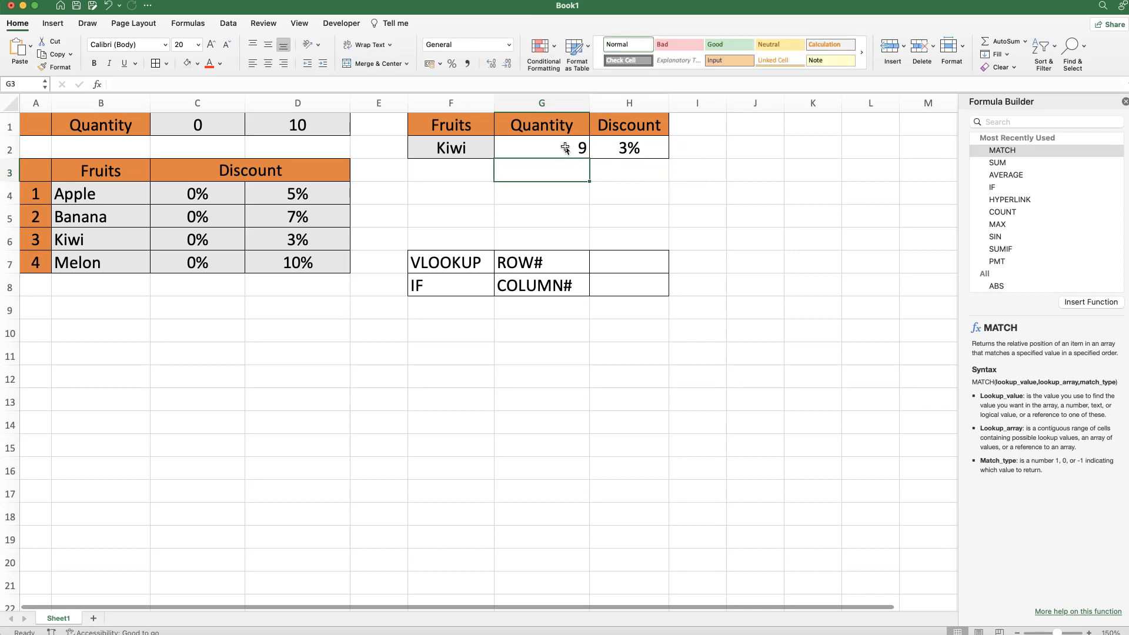
pyautogui.click(625, 146)
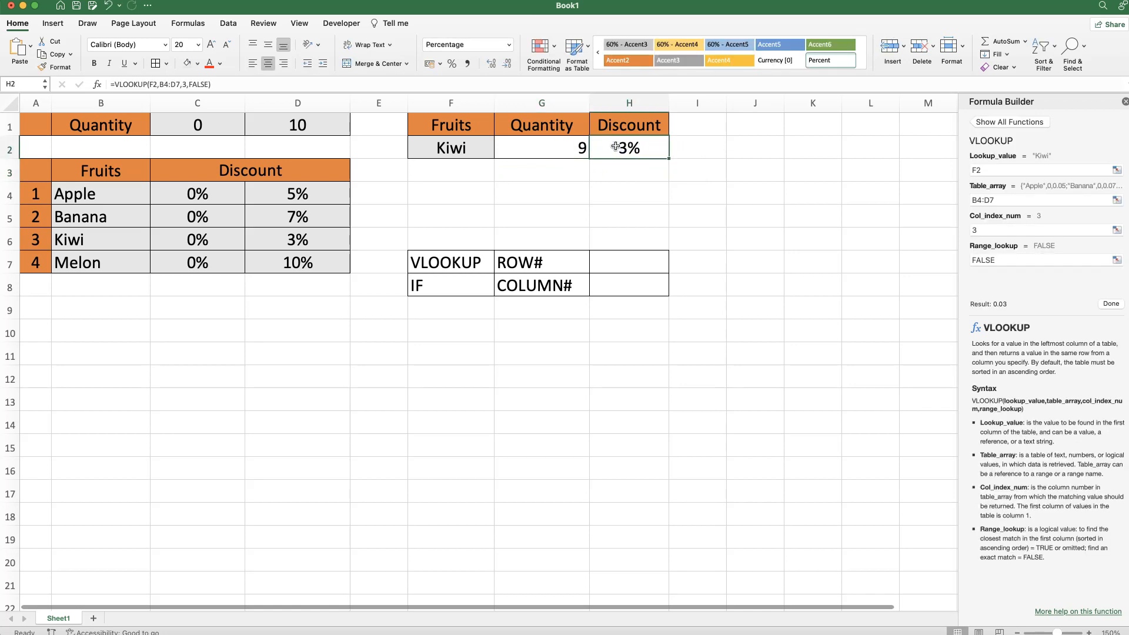
# Change the VLOOKUP column index to 2 so Kiwi at quantity 9 returns 0%
pyautogui.click(976, 230)
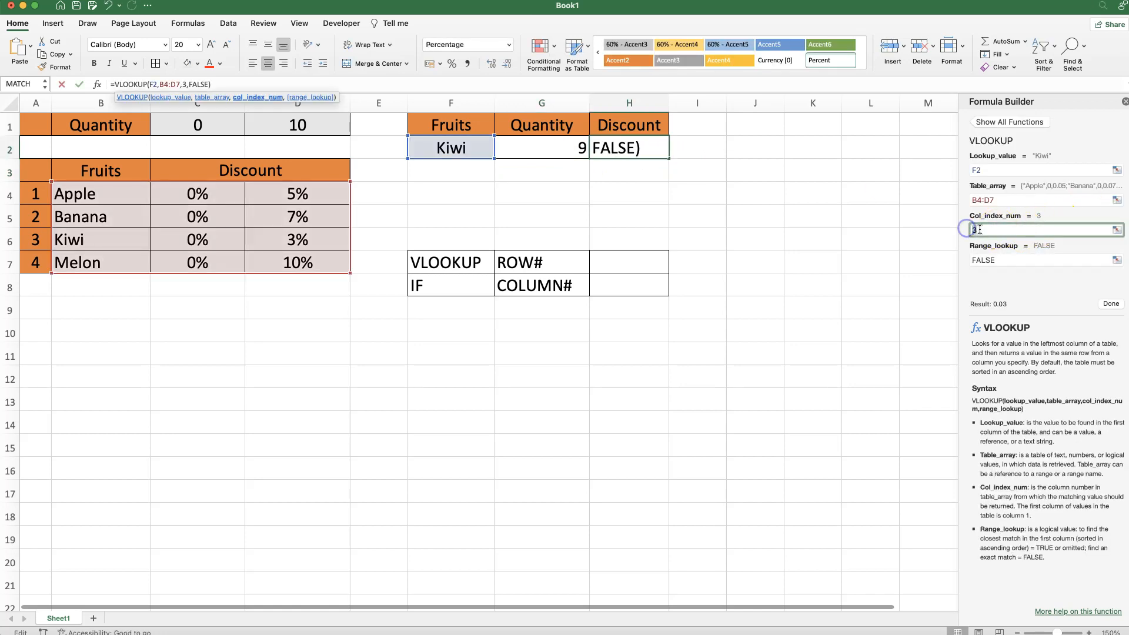
pyautogui.click(1111, 303)
pyautogui.click(641, 151)
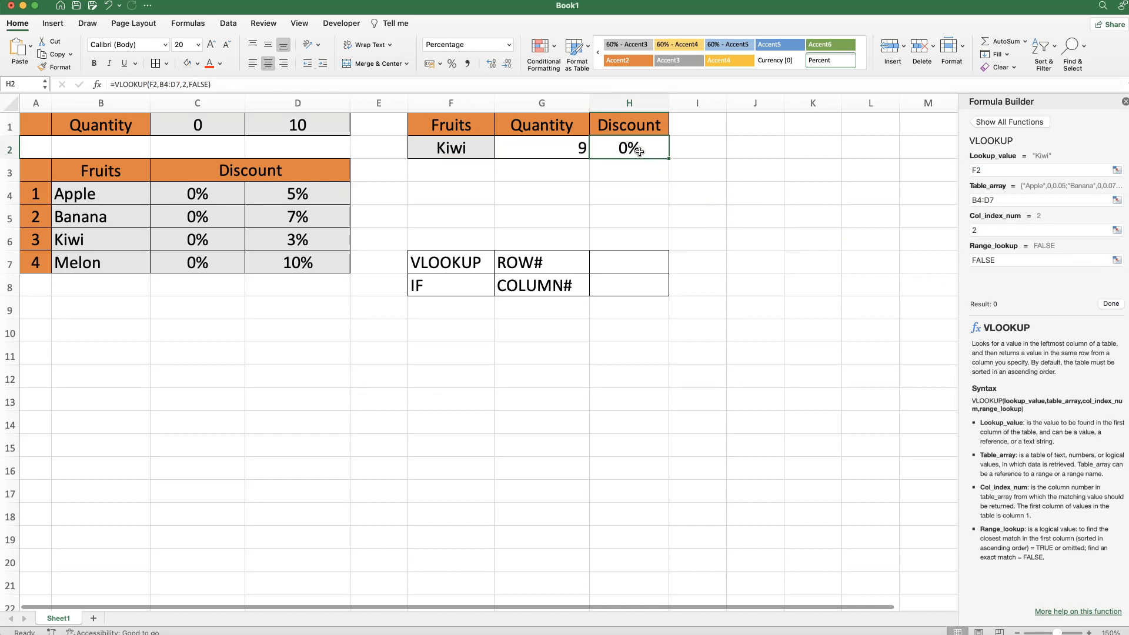
pyautogui.click(477, 285)
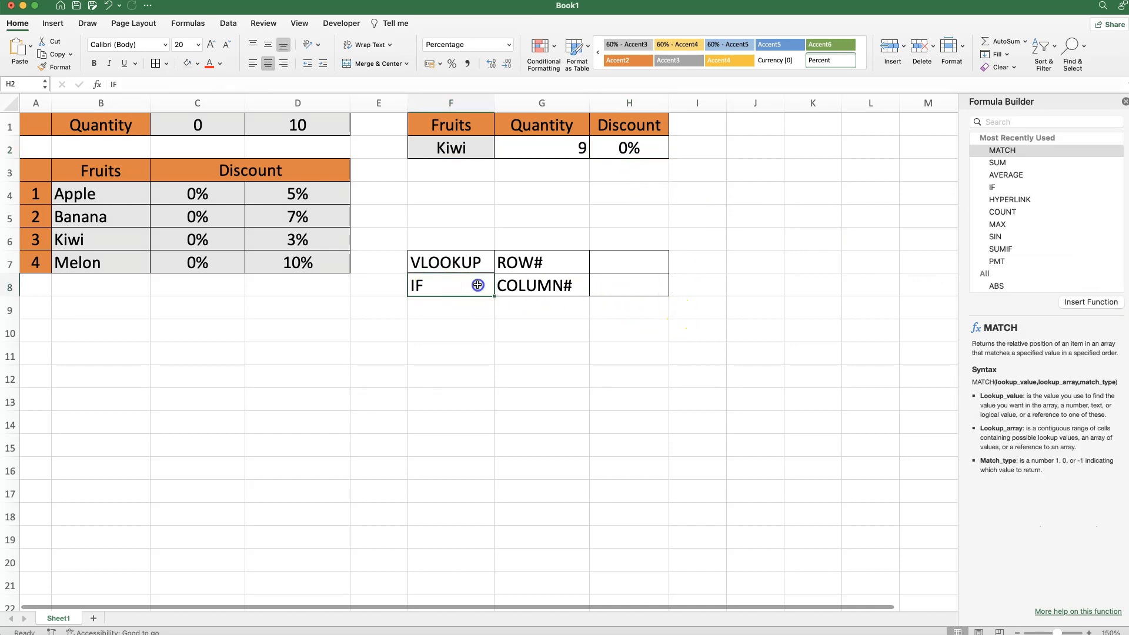
pyautogui.click(628, 287)
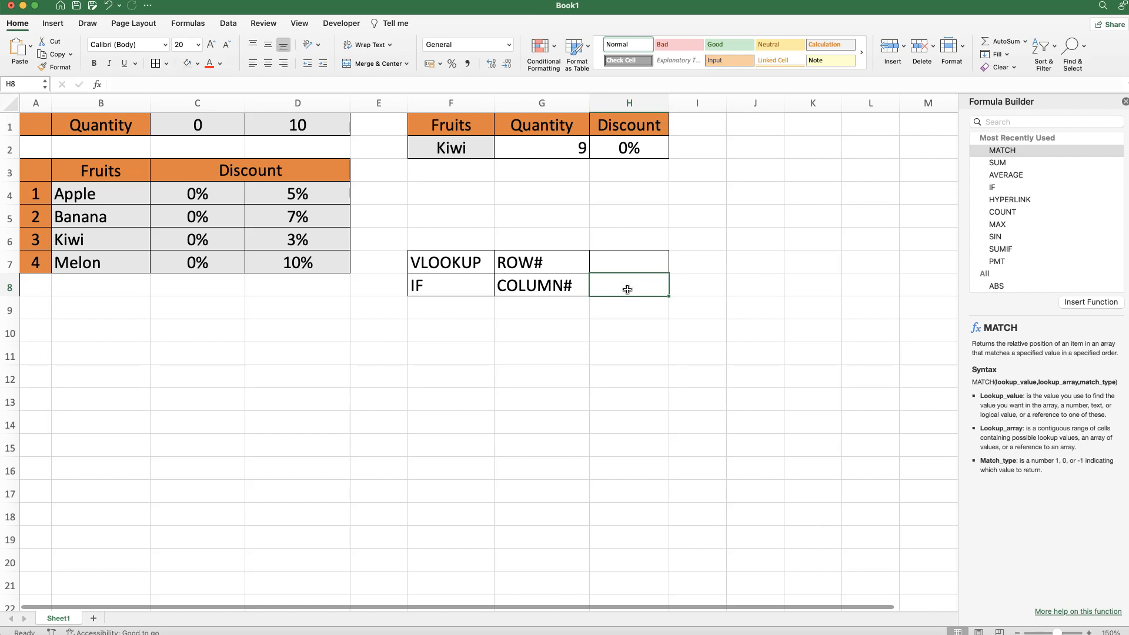
# Enter =IF(G2<D1,2,3) in H8 to pick column 2 or 3 by quantity
pyautogui.click(1124, 101)
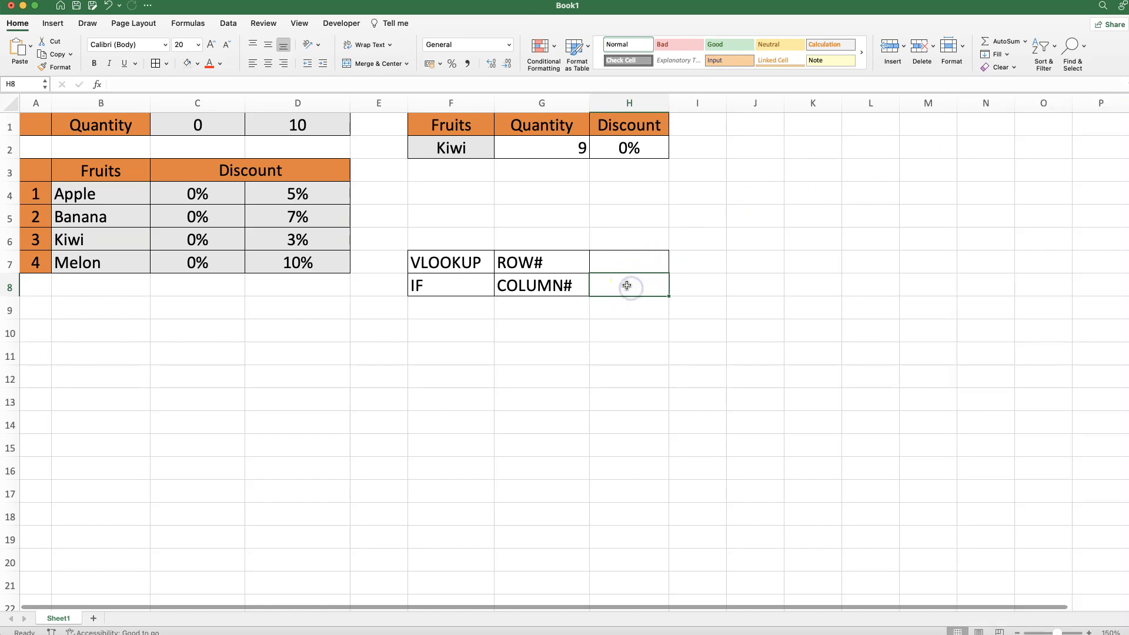
pyautogui.write('=IF')
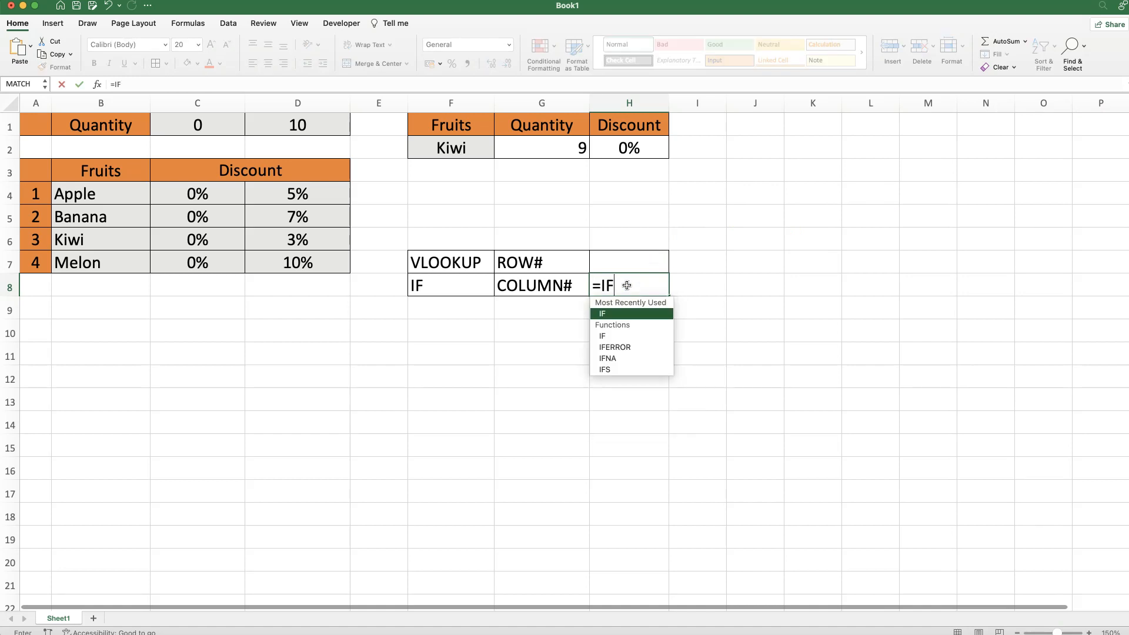
pyautogui.write('(')
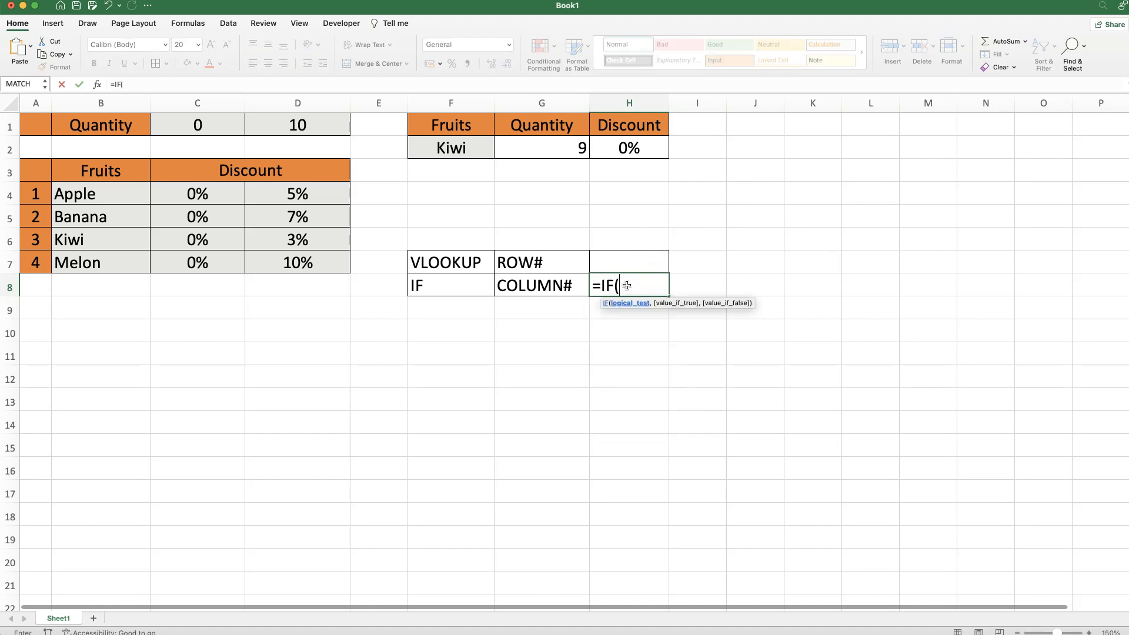
pyautogui.click(548, 149)
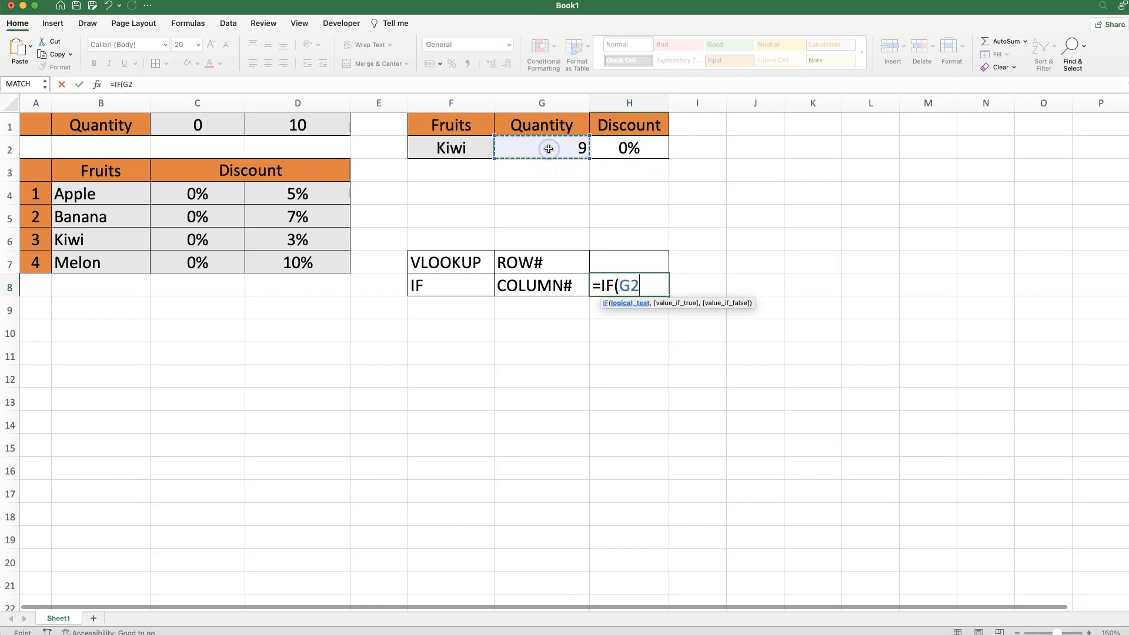
pyautogui.write('<')
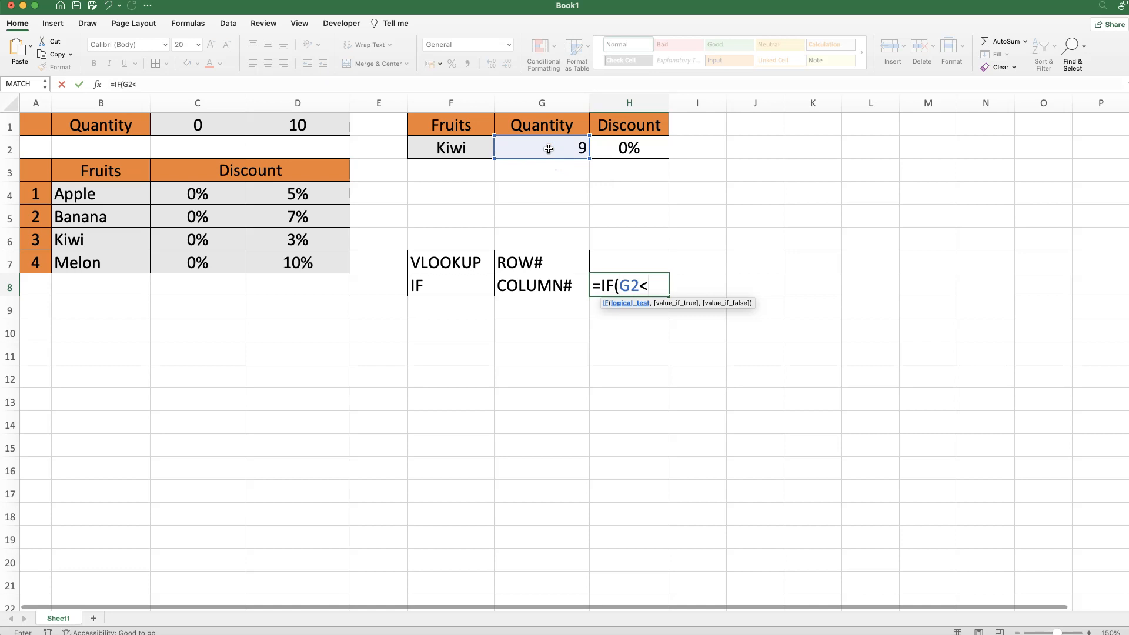
pyautogui.click(301, 125)
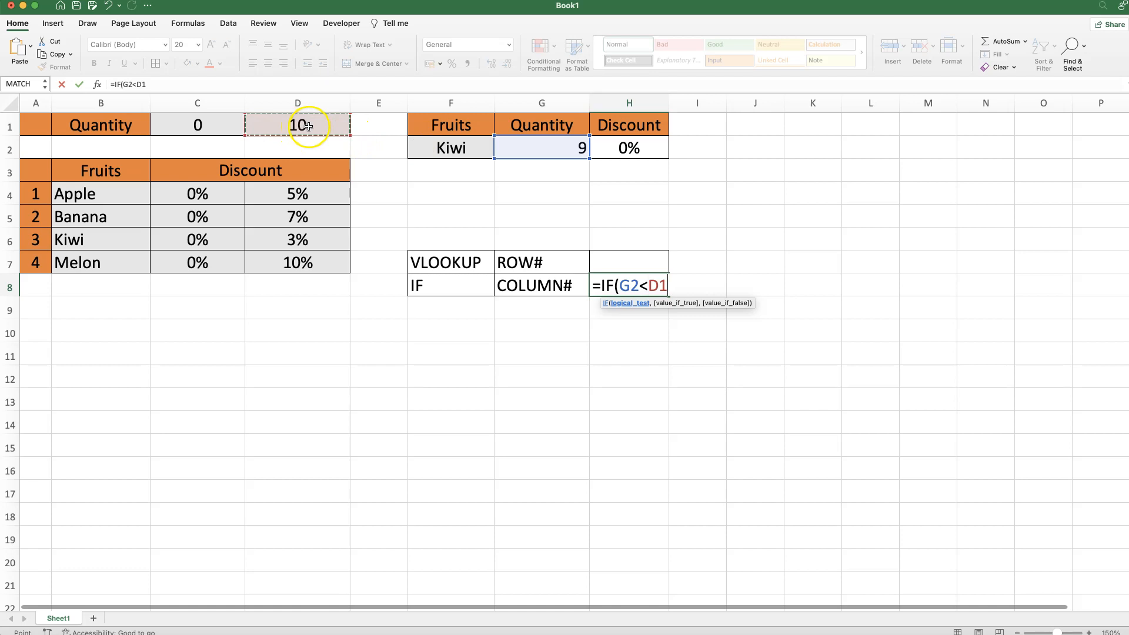
pyautogui.write(',')
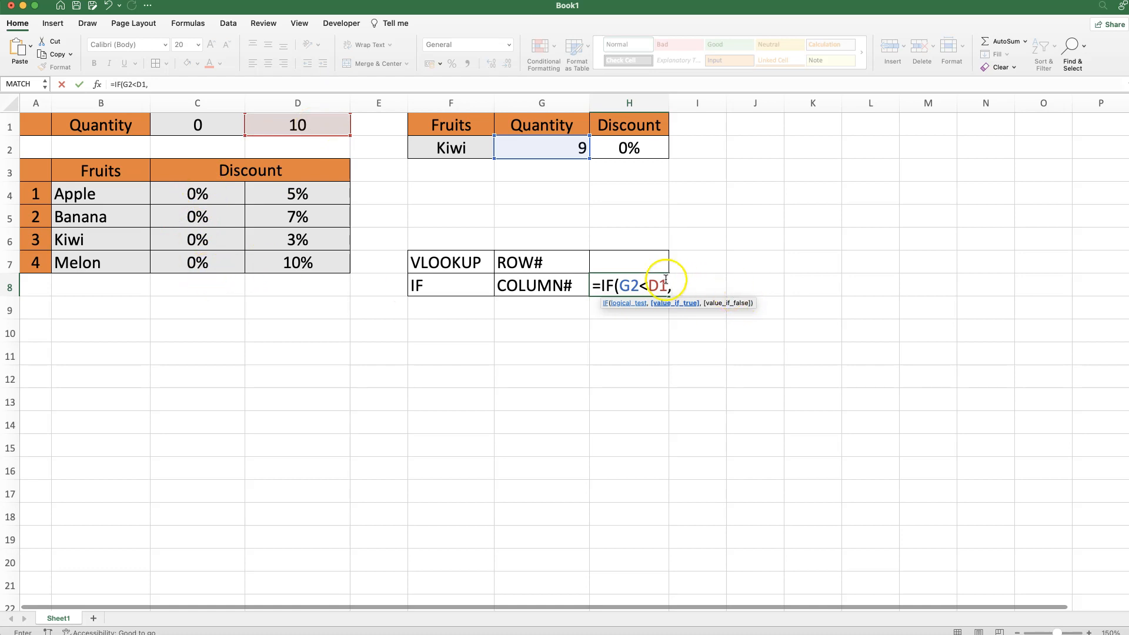
pyautogui.write('2,')
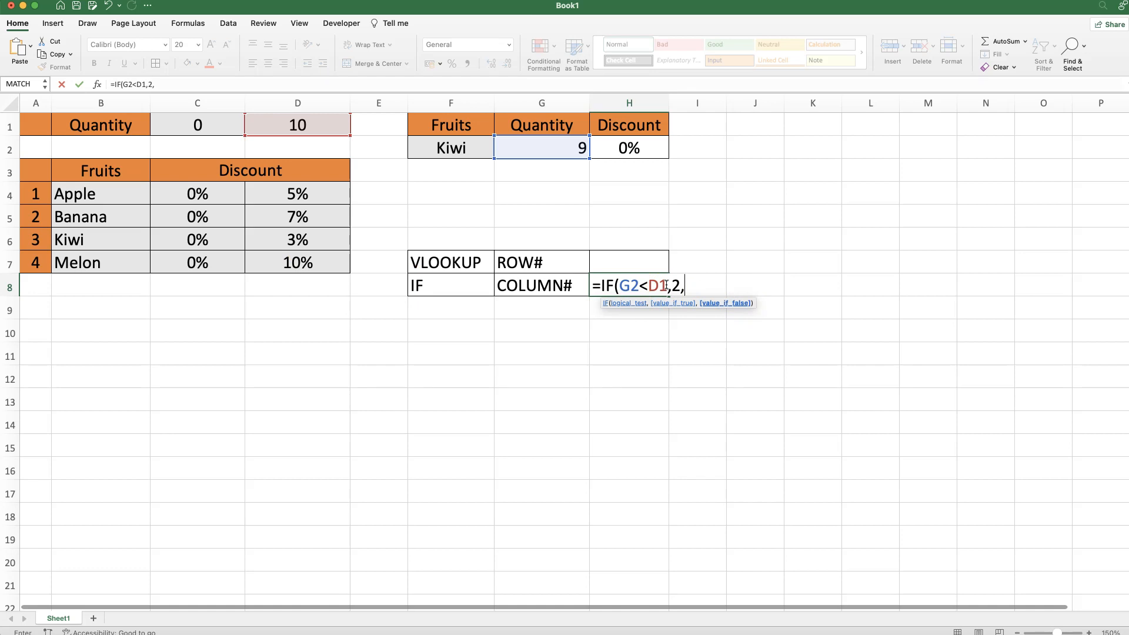
pyautogui.write('3)')
pyautogui.press('Return')
pyautogui.click(659, 286)
# Set Kiwi's quantity in G2 back to 10
pyautogui.click(562, 146)
pyautogui.write('10')
pyautogui.press('Return')
# Copy the =IF(G2<D1,2,3) formula text from H8's formula bar
pyautogui.click(526, 143)
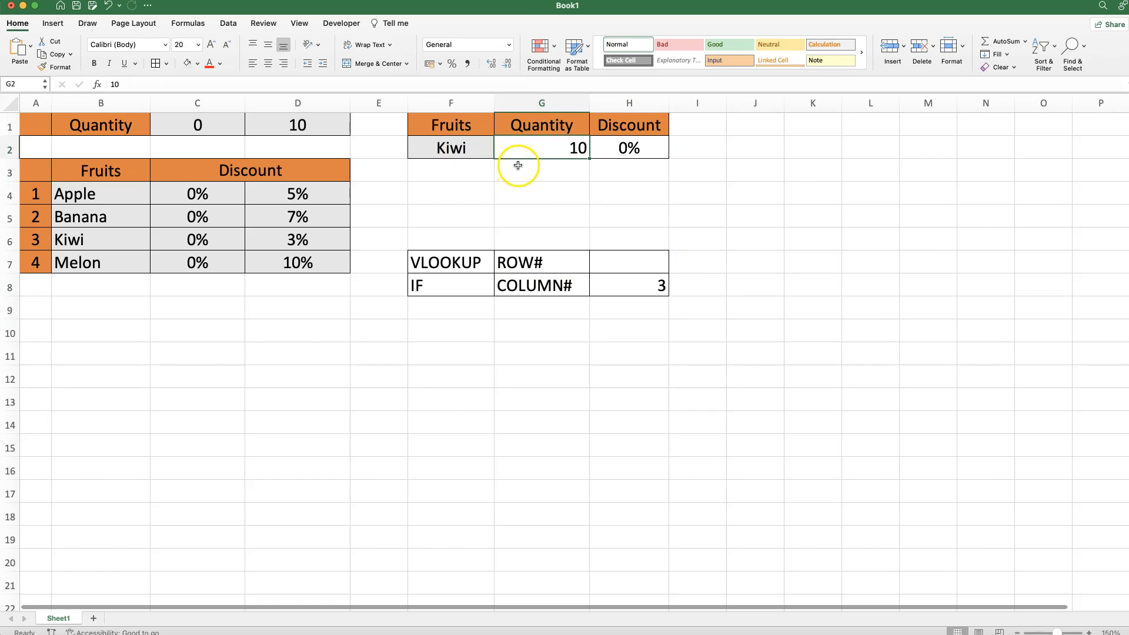
pyautogui.click(616, 288)
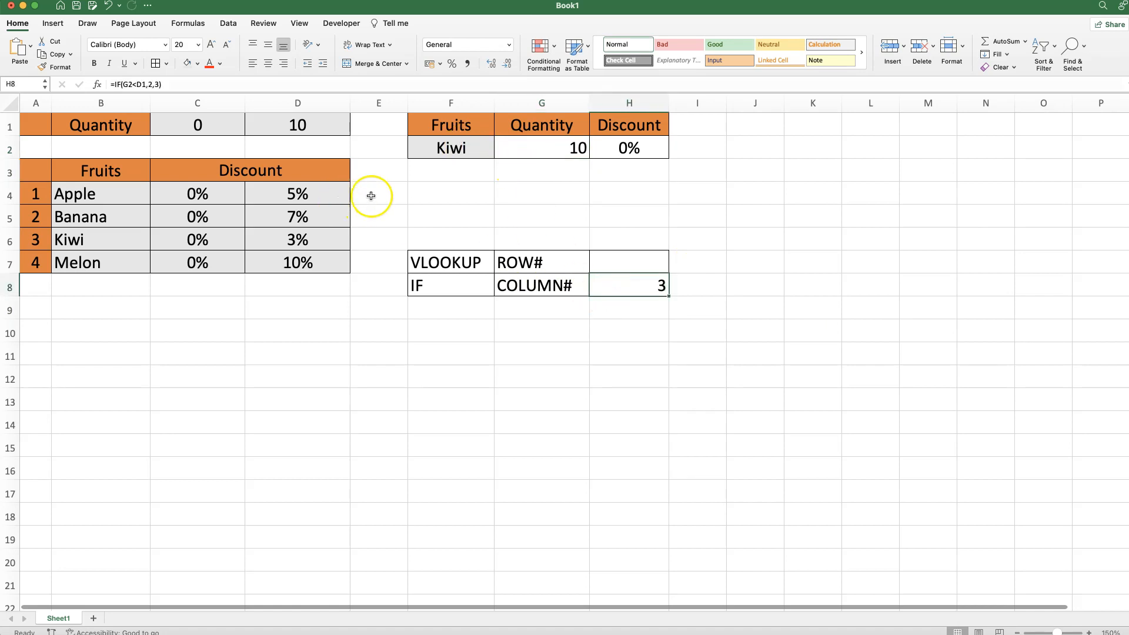
pyautogui.click(629, 147)
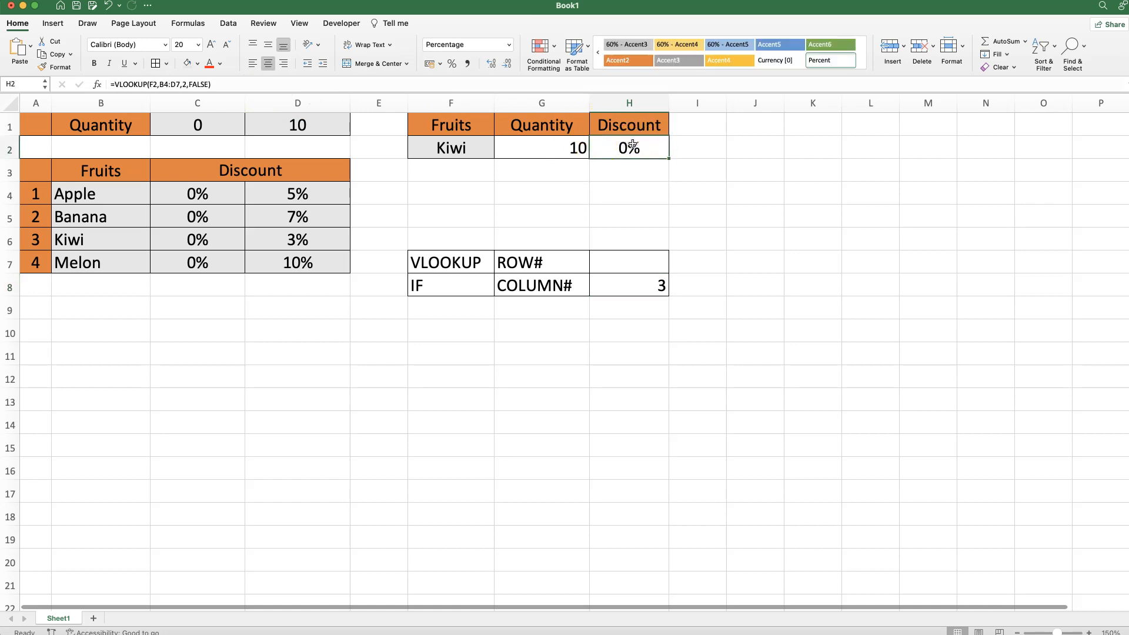
pyautogui.click(632, 277)
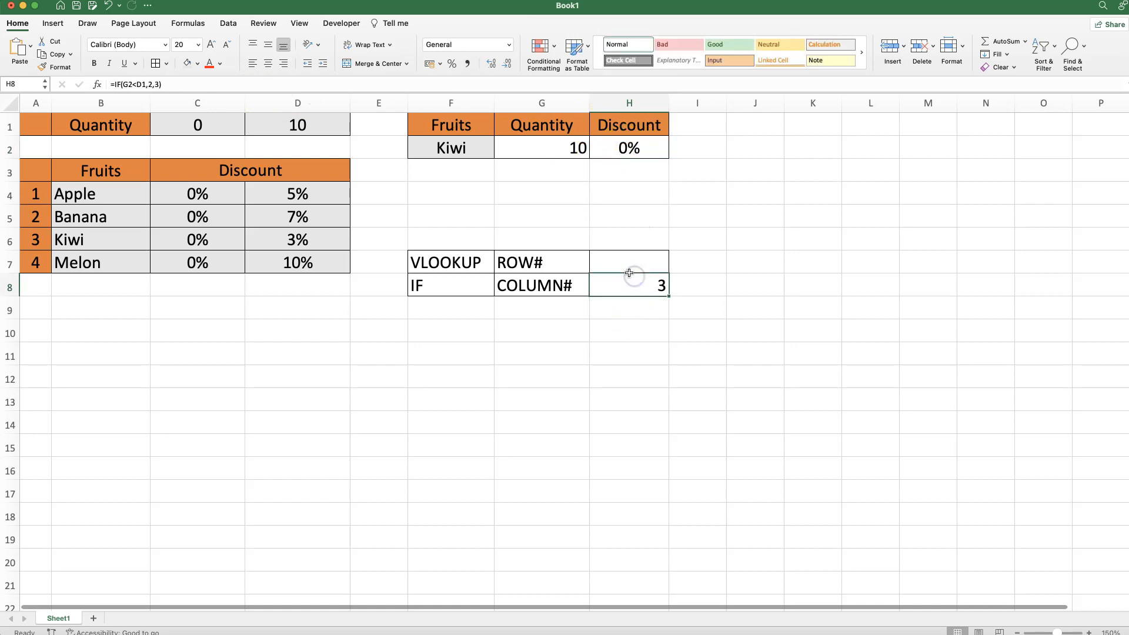
pyautogui.moveTo(163, 86); pyautogui.dragTo(107, 85)
pyautogui.press('super+c')
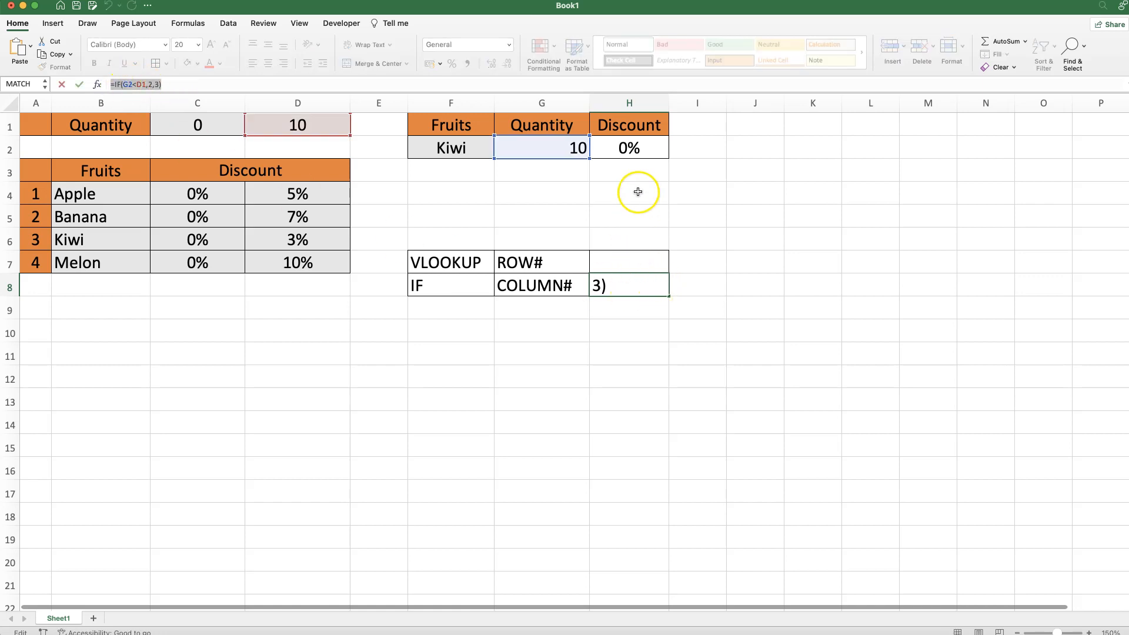
pyautogui.press('Escape')
pyautogui.click(631, 151)
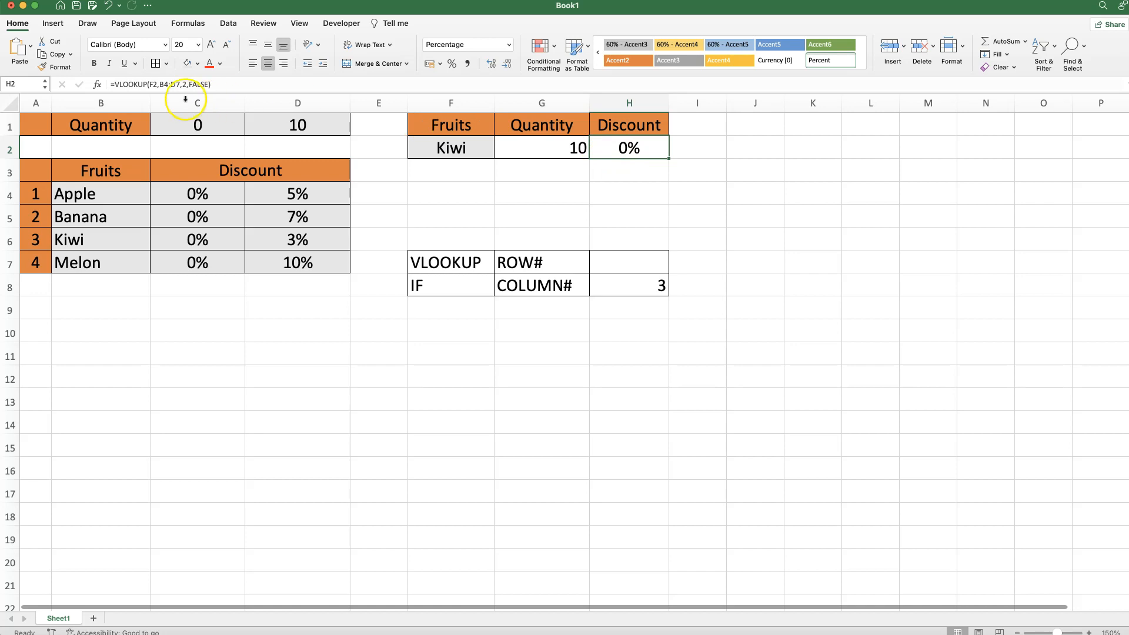
# Replace the column index 2 with the pasted IF(G2<D1,2,3), dropping its leading equals sign
pyautogui.click(96, 86)
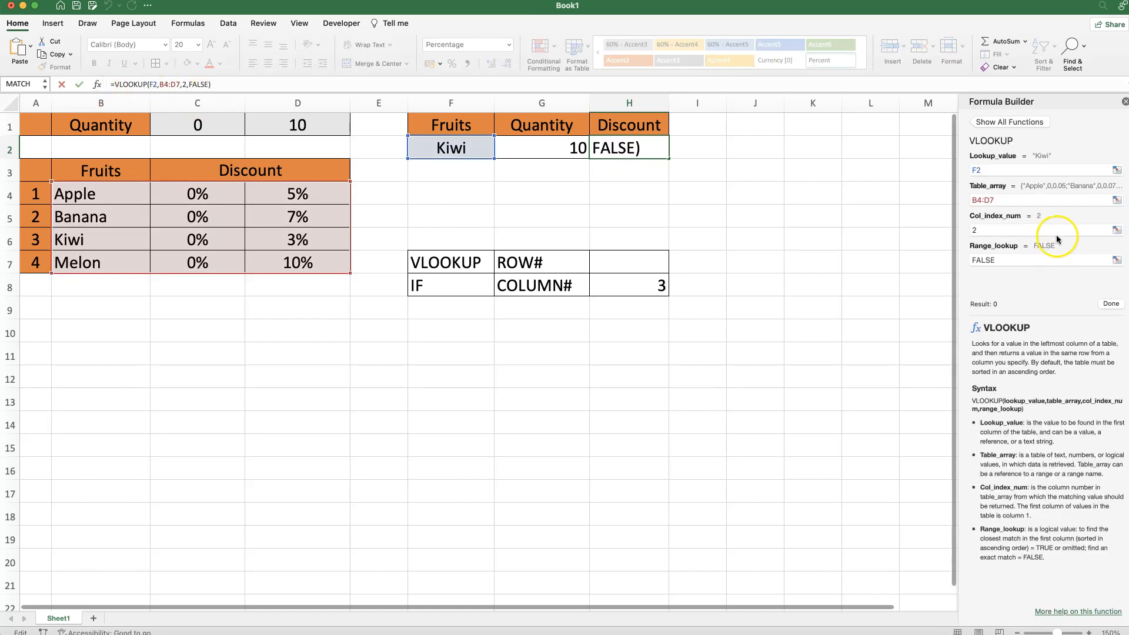
pyautogui.moveTo(979, 231); pyautogui.dragTo(968, 230)
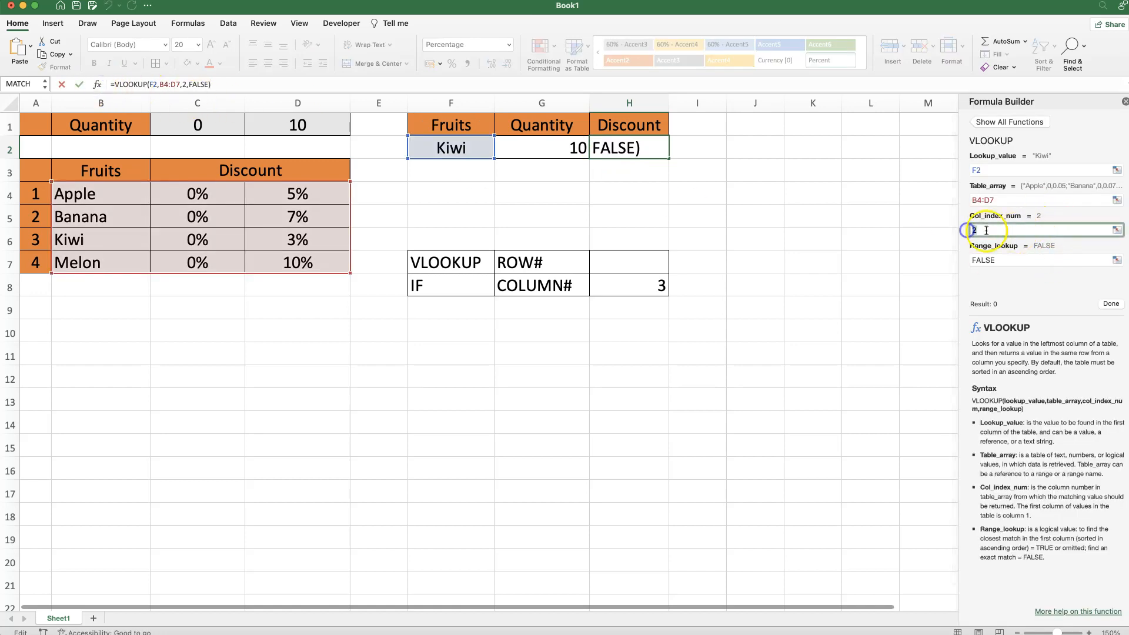
pyautogui.press('super+v')
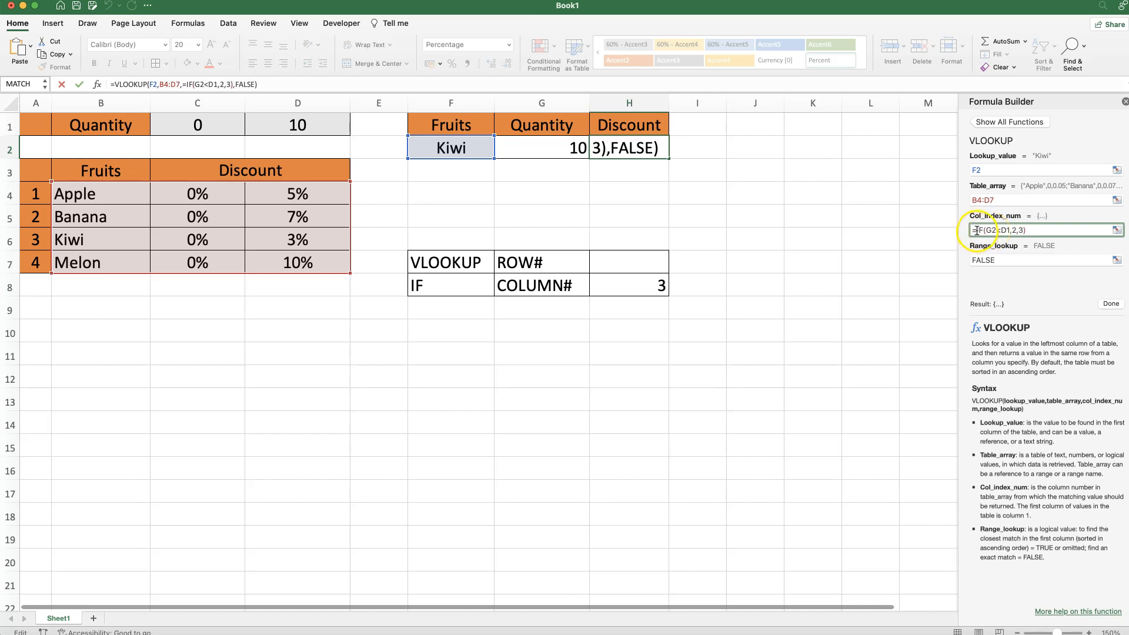
pyautogui.press('BackSpace')
pyautogui.click(1055, 247)
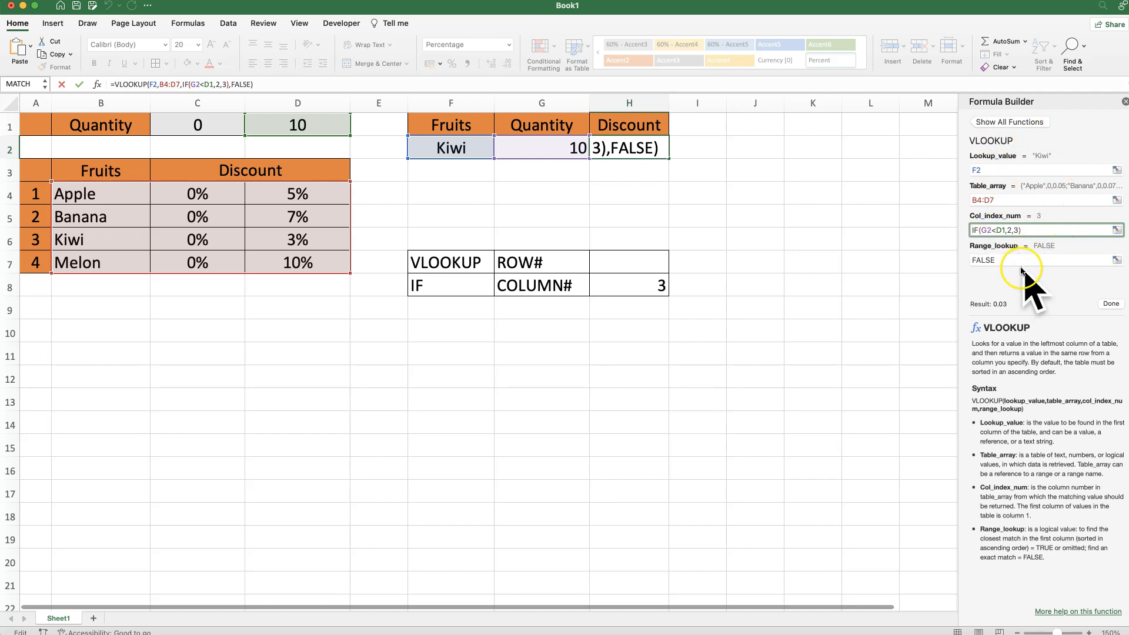
pyautogui.click(1110, 305)
# Test Kiwi's discount with quantities 3 and then 15 in G2
pyautogui.click(572, 147)
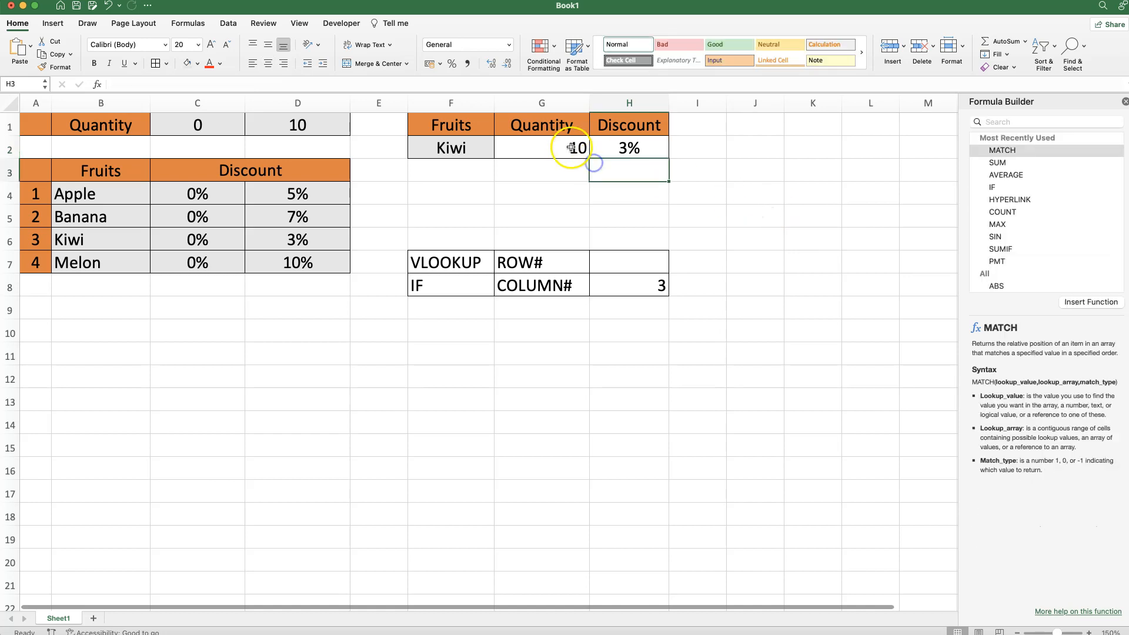
pyautogui.write('3')
pyautogui.press('Return')
pyautogui.click(581, 147)
pyautogui.write('15')
pyautogui.press('Return')
# Change the fruit in F2 to Melon and confirm H2 matches its 10% discount
pyautogui.click(451, 148)
pyautogui.write('Melon')
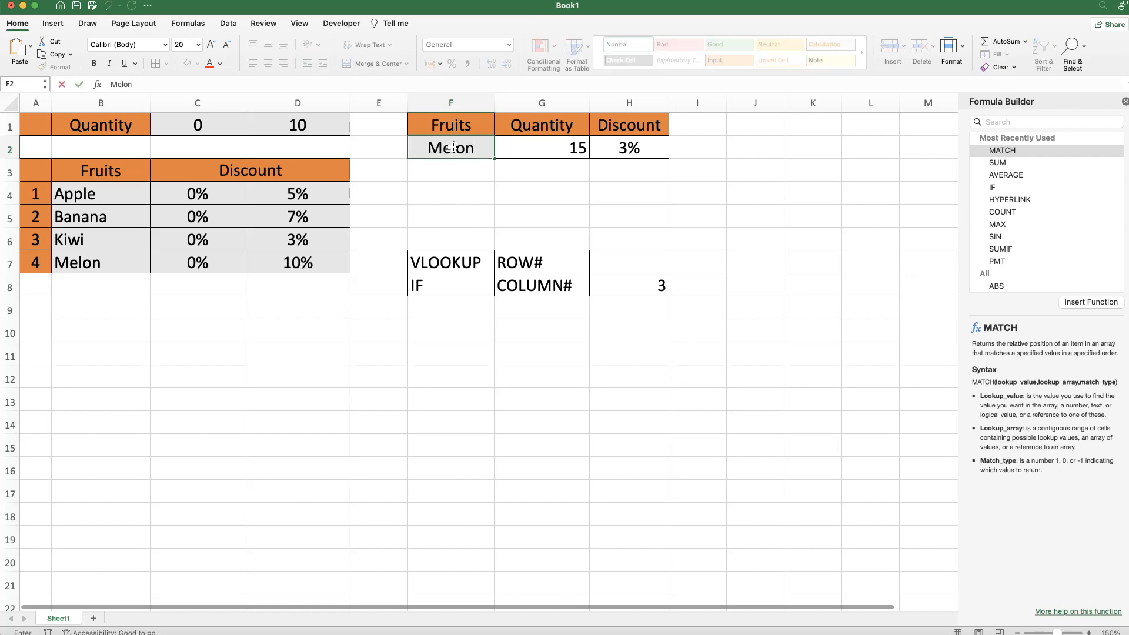
pyautogui.press('Return')
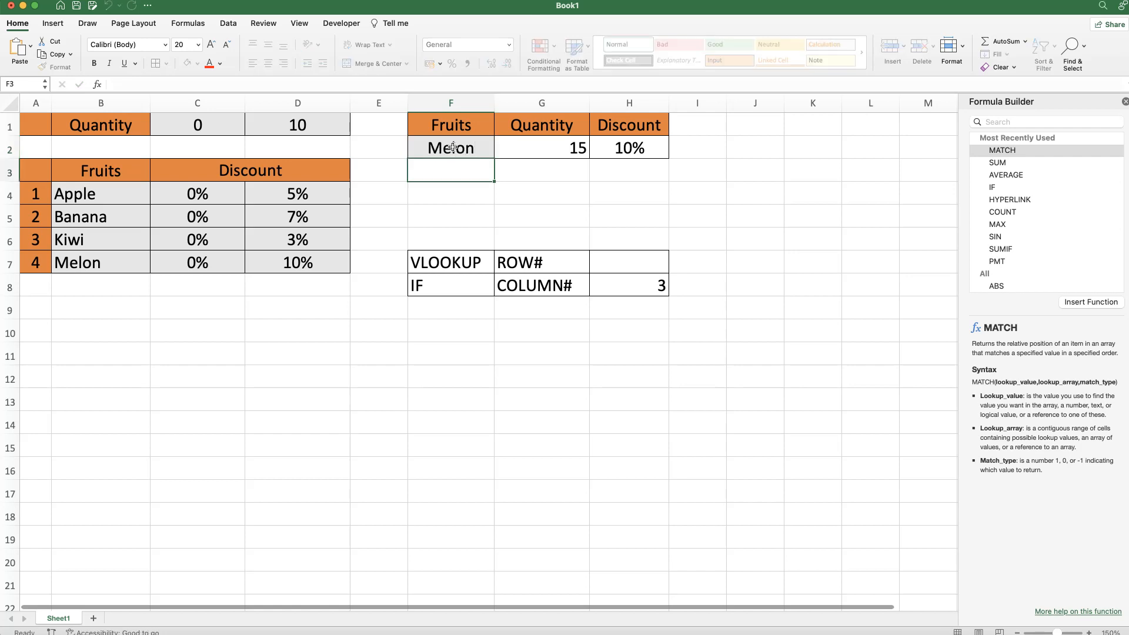
pyautogui.click(301, 254)
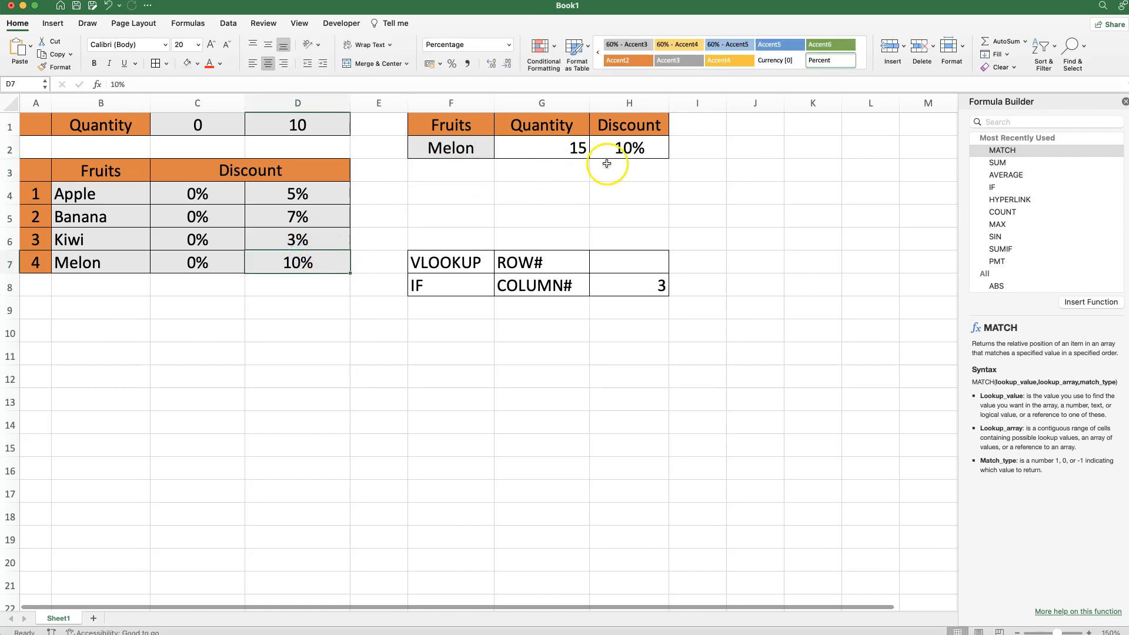
pyautogui.click(625, 149)
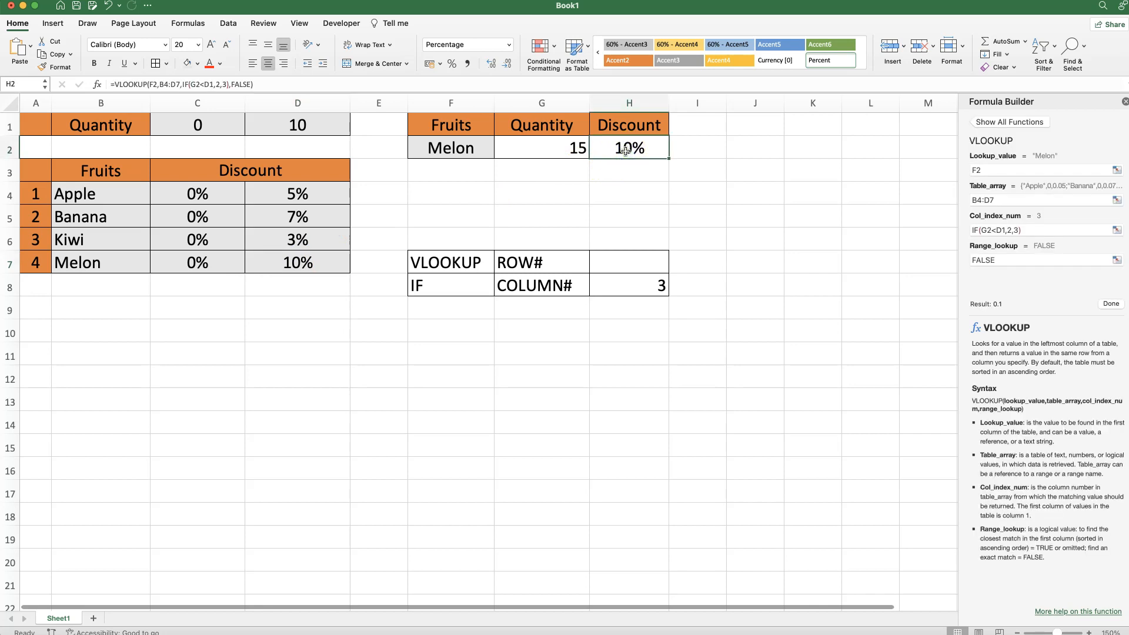